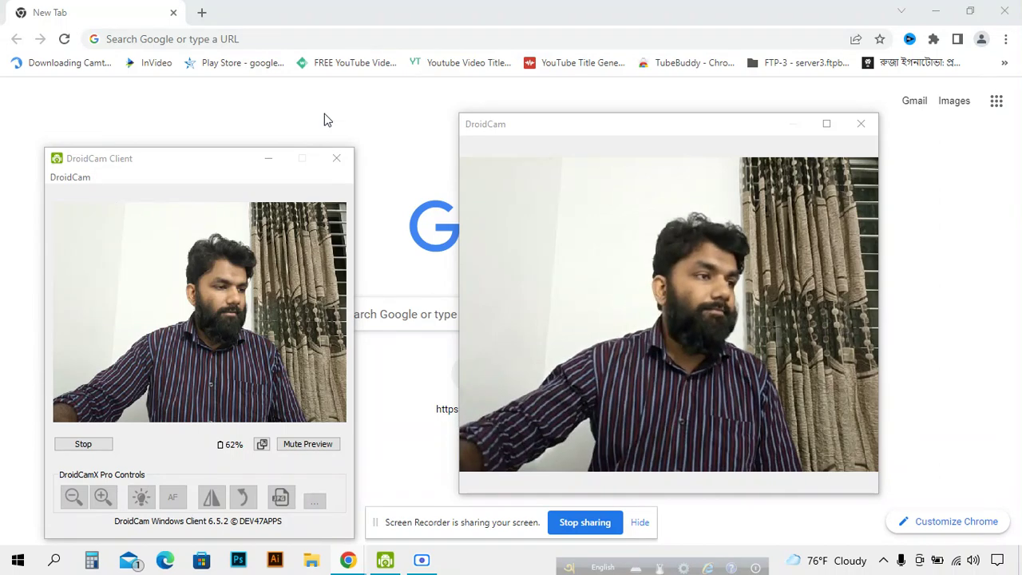
# - Open the google.com home page in the current browser tab
pyautogui.click(206, 51)
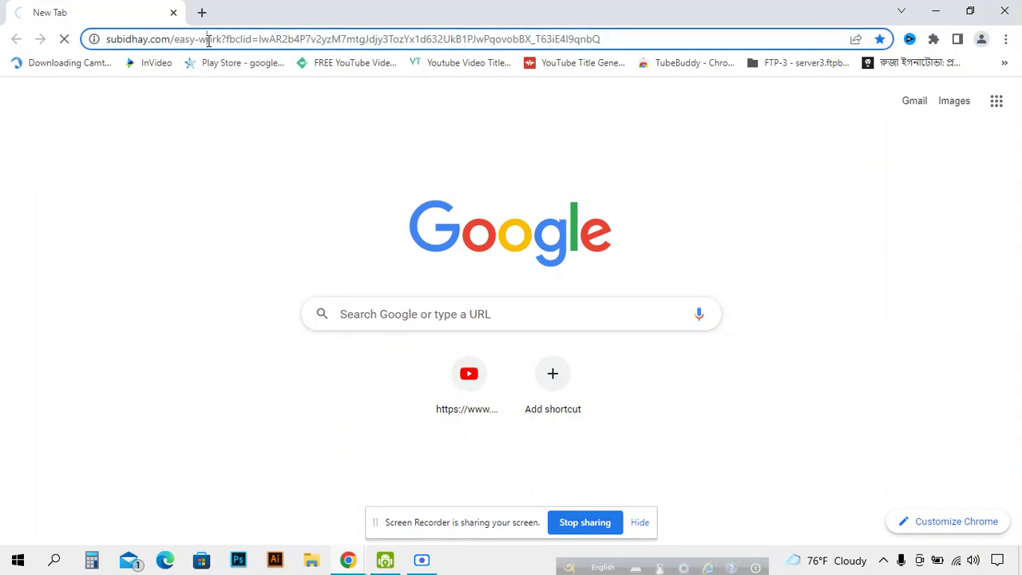
pyautogui.click(223, 39)
pyautogui.write('g')
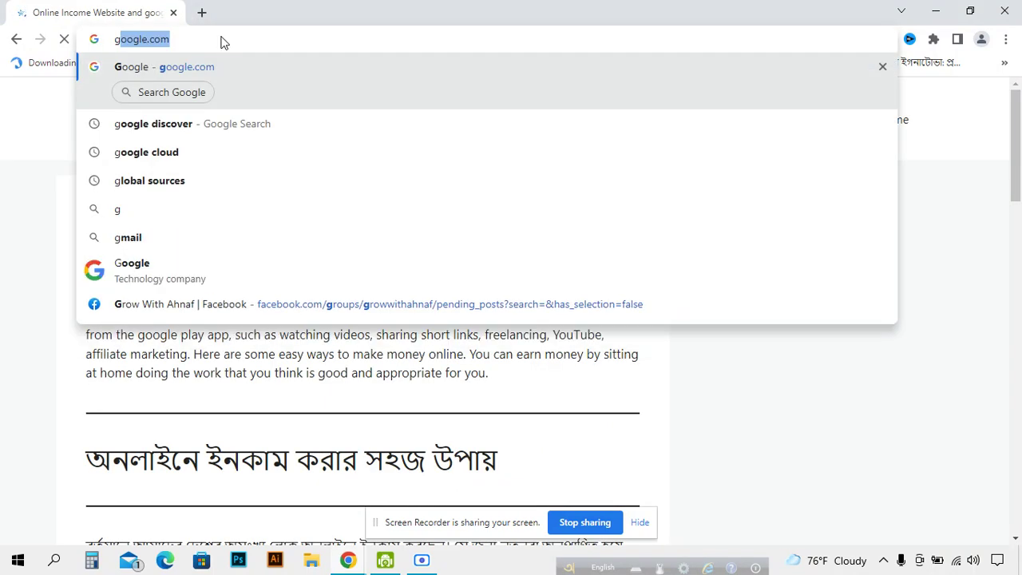
pyautogui.press('Return')
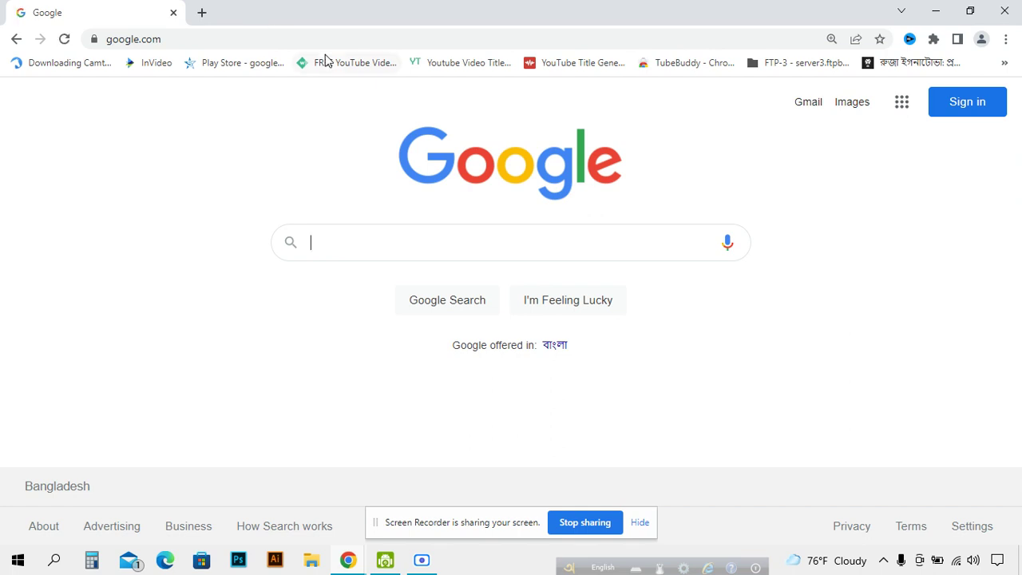
# - Search Google for "google cloud vision" and open the Vision AI page at cloud.google.com/vision
pyautogui.write('google cloud')
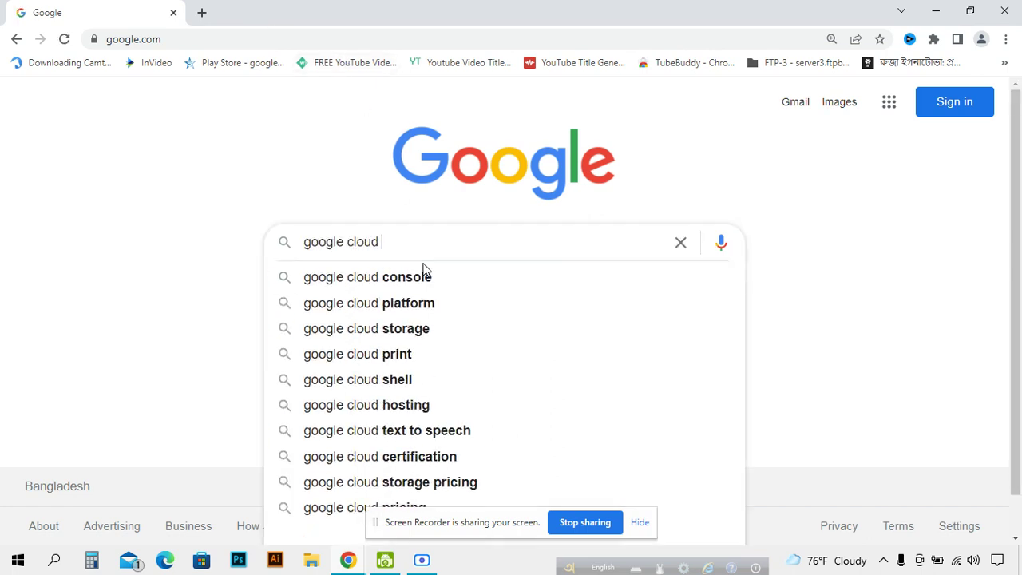
pyautogui.write(' vision')
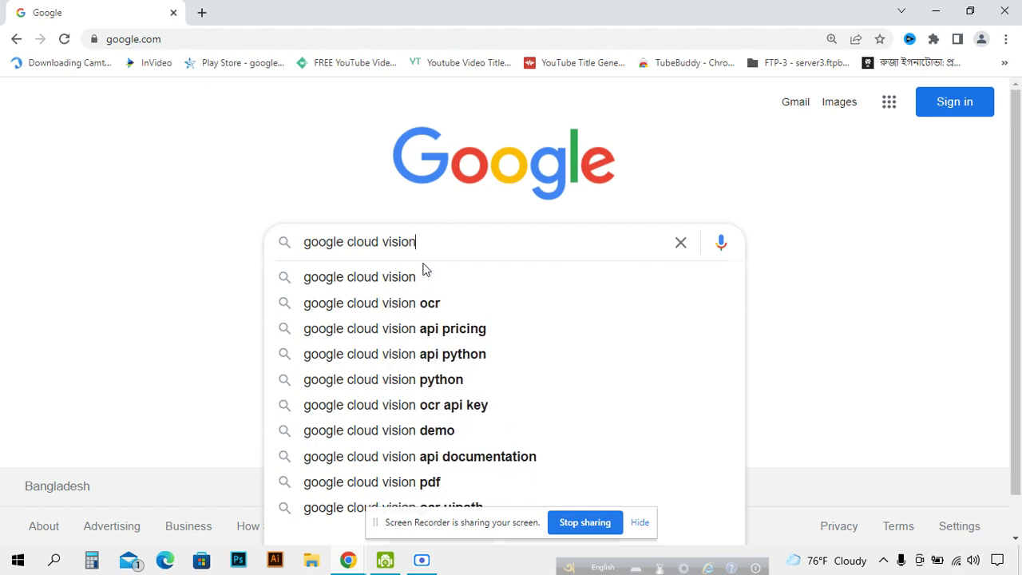
pyautogui.press('Return')
pyautogui.scroll(-4, 513, 210)
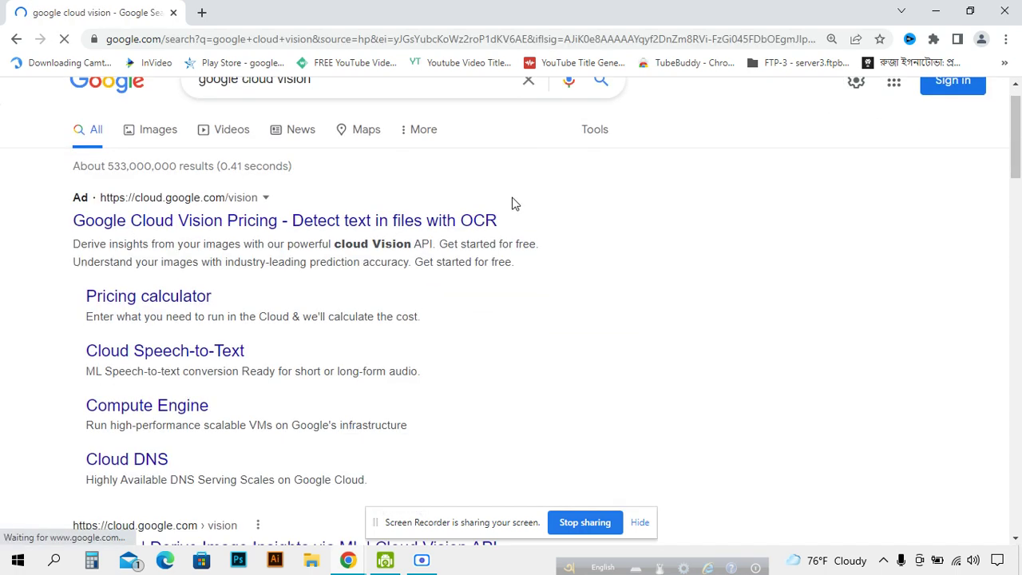
pyautogui.click(347, 292)
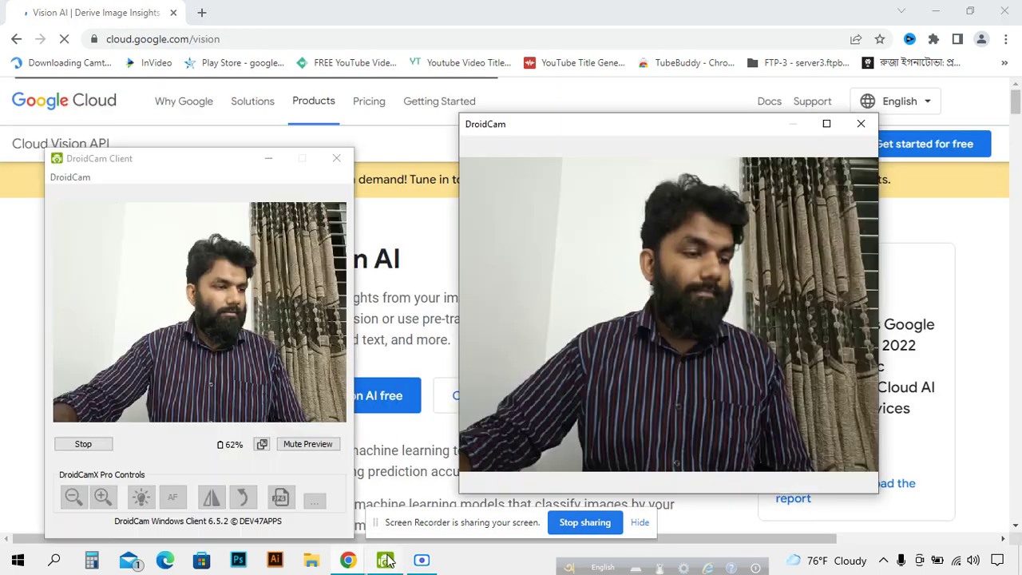
# - Switch to DroidCam, close its separate enlarged preview, and move the client window clear of the Vision page's Try the API demo
pyautogui.click(385, 560)
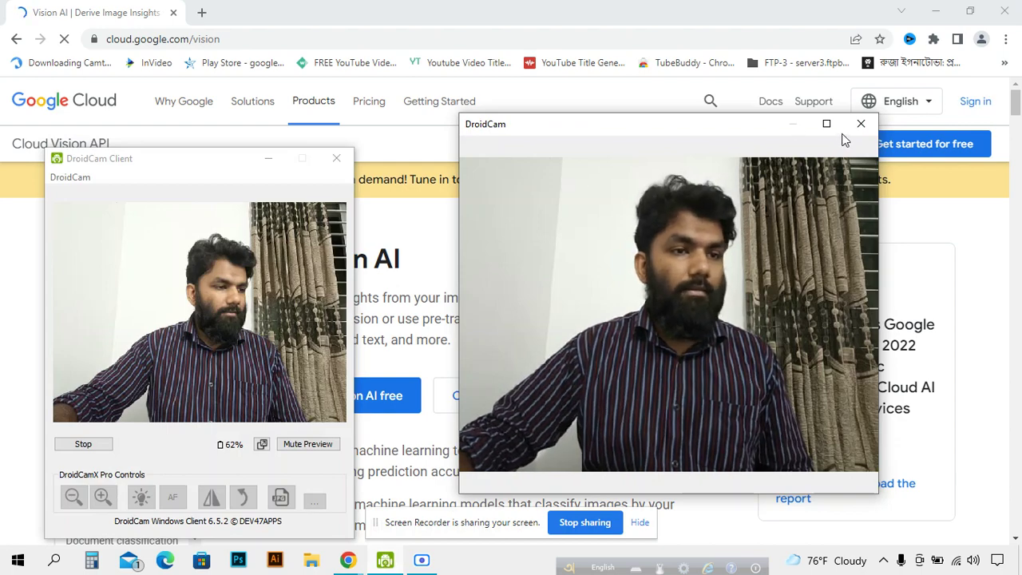
pyautogui.click(860, 123)
pyautogui.moveTo(213, 167); pyautogui.dragTo(65, 61)
pyautogui.scroll(-3, 600, 296)
pyautogui.scroll(-4, 471, 224)
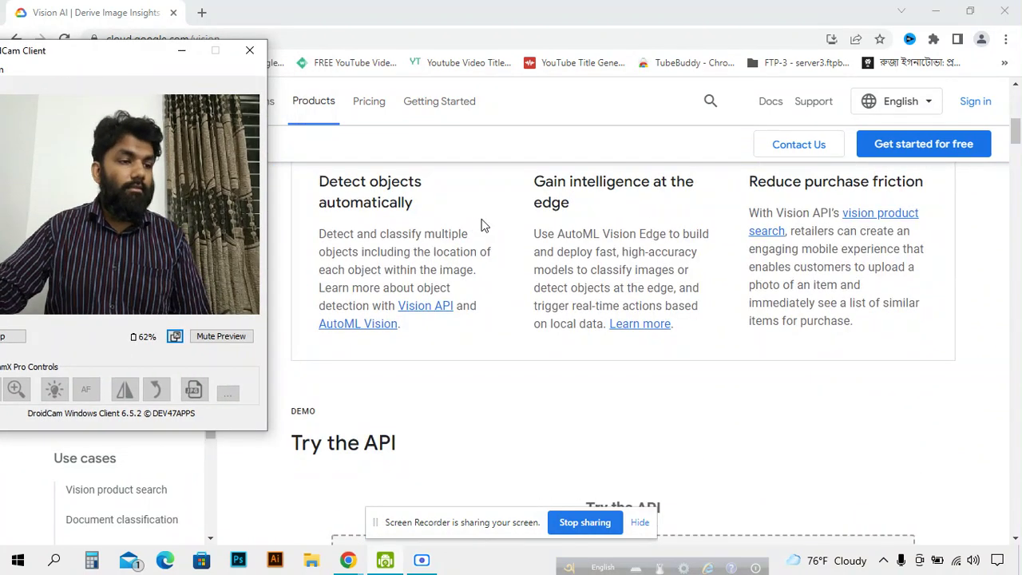
pyautogui.scroll(-2, 476, 224)
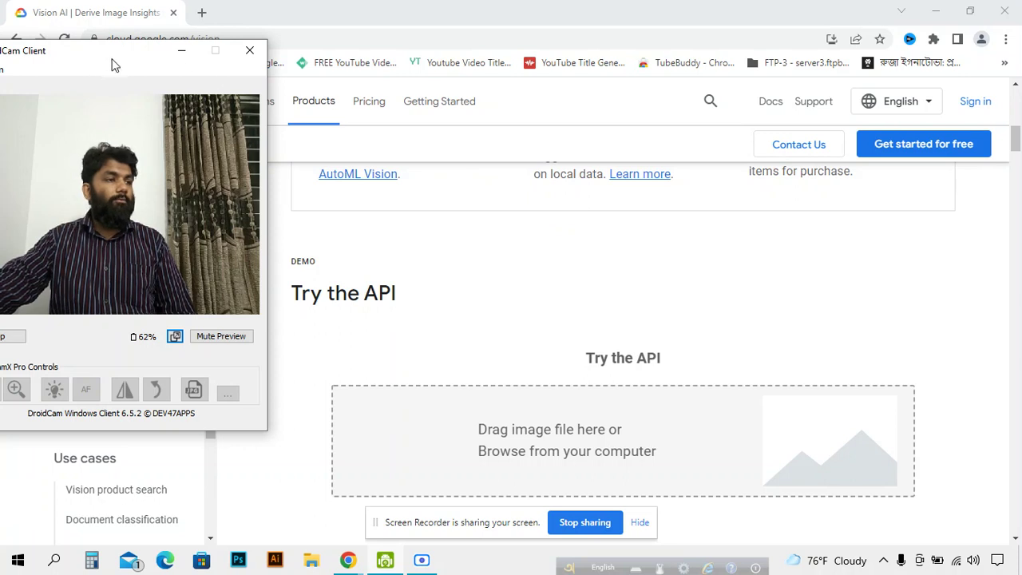
pyautogui.moveTo(131, 50); pyautogui.dragTo(189, 29)
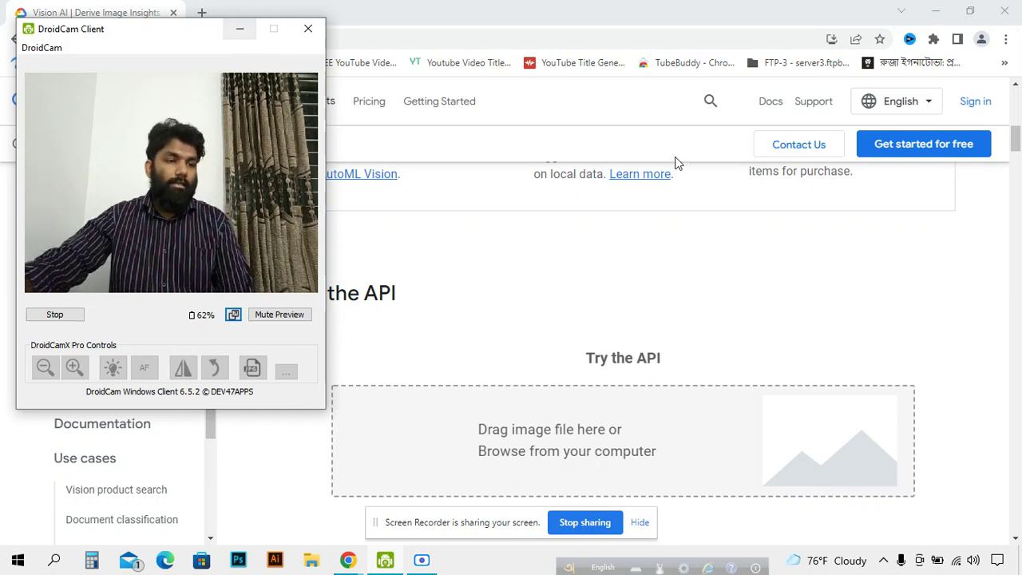
# - Upload the image SEO (2) from the Downloads folder to the Try the API demo
pyautogui.scroll(-2, 706, 405)
pyautogui.click(835, 292)
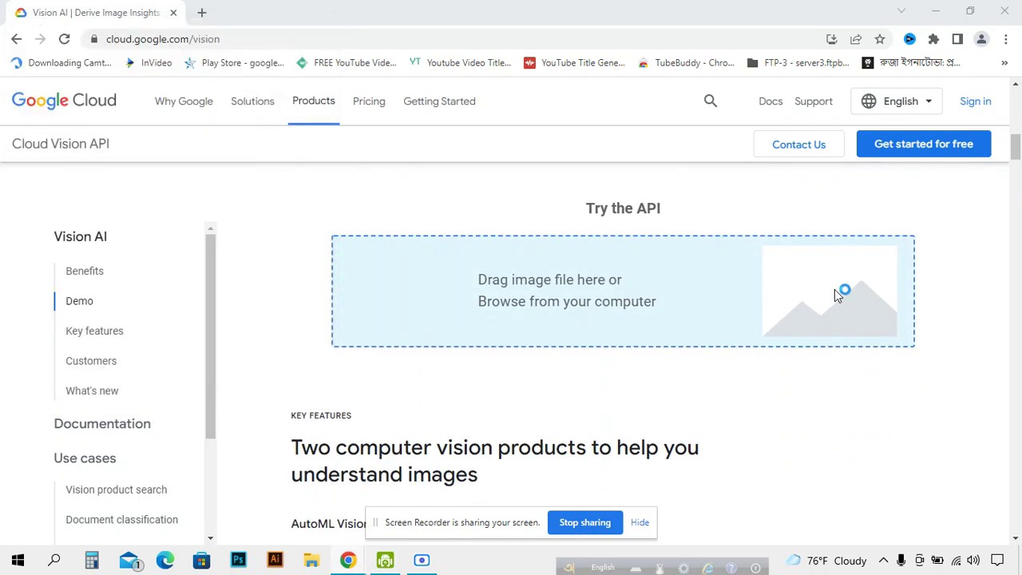
pyautogui.scroll(-10, 680, 234)
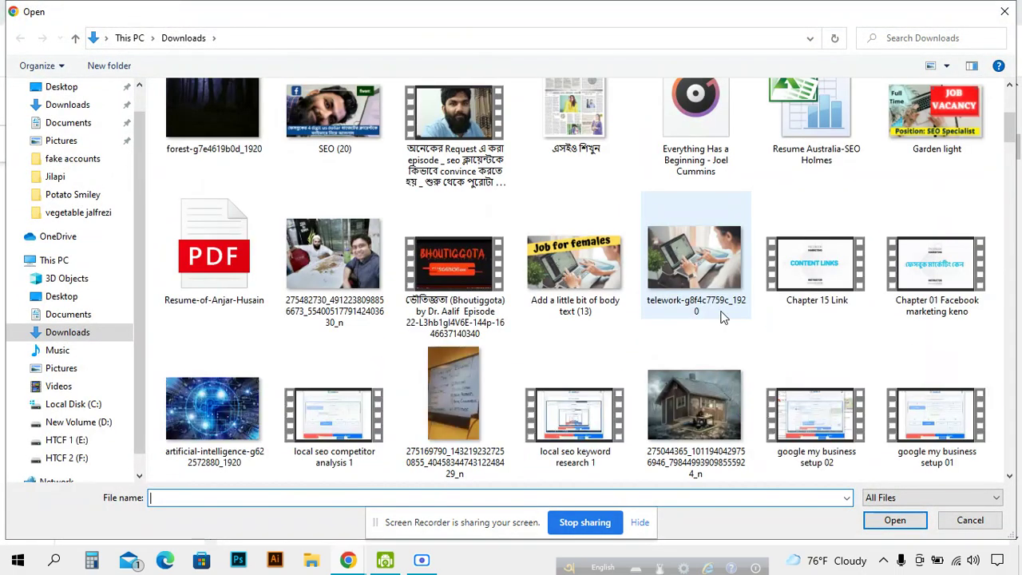
pyautogui.scroll(-5, 721, 316)
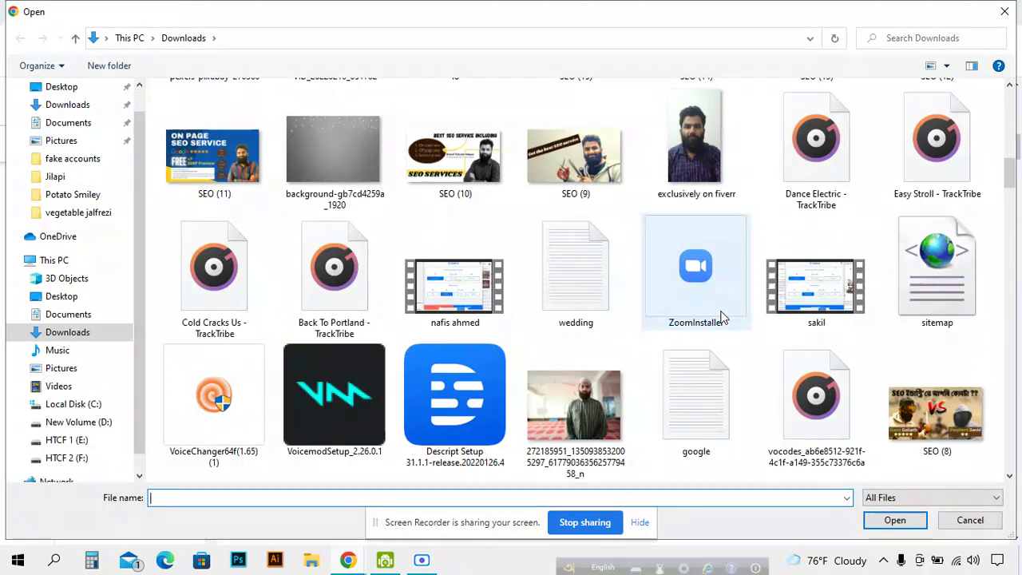
pyautogui.scroll(-3, 721, 317)
pyautogui.scroll(-8, 721, 317)
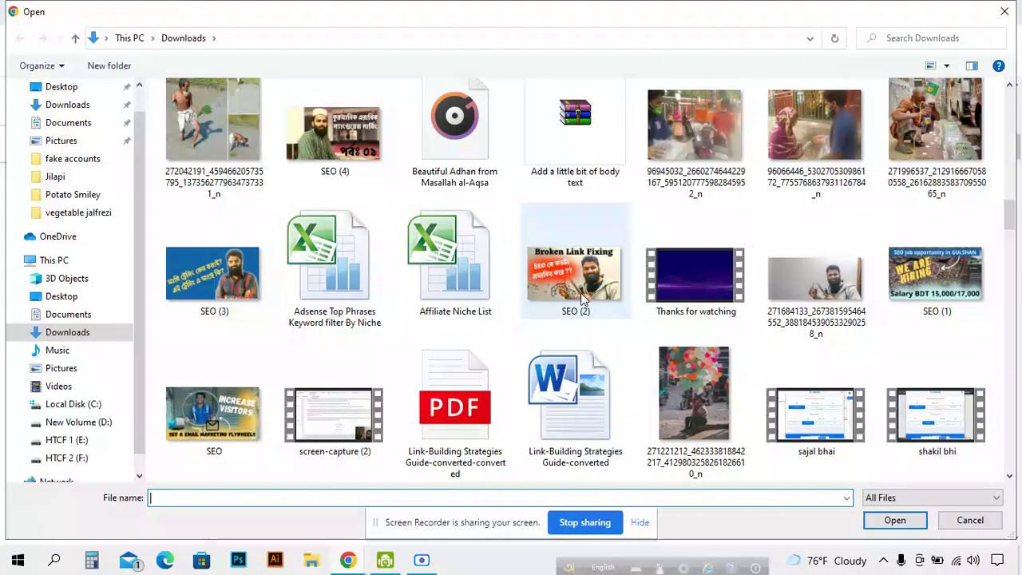
pyautogui.scroll(-4, 587, 280)
pyautogui.scroll(2, 593, 272)
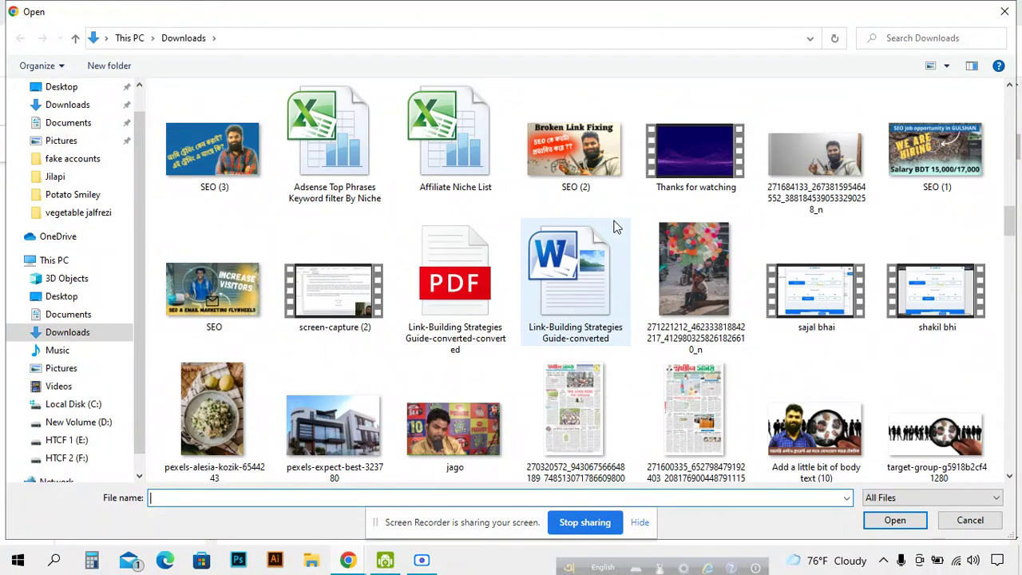
pyautogui.click(589, 185)
pyautogui.click(894, 519)
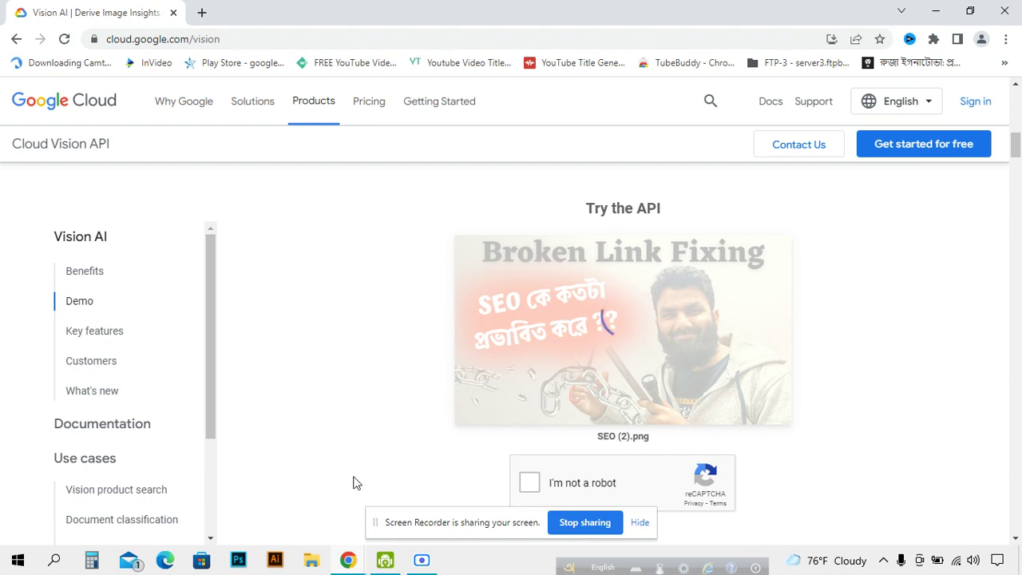
# - Complete the reCAPTCHA check by selecting all the tractor images and verifying the selection
pyautogui.click(533, 485)
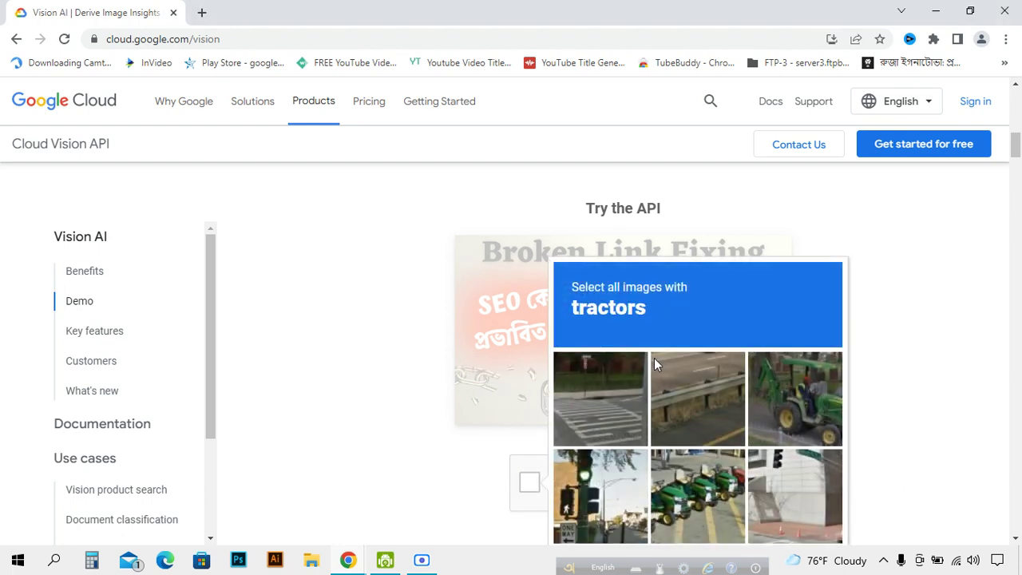
pyautogui.scroll(-2, 686, 363)
pyautogui.click(795, 270)
pyautogui.click(642, 453)
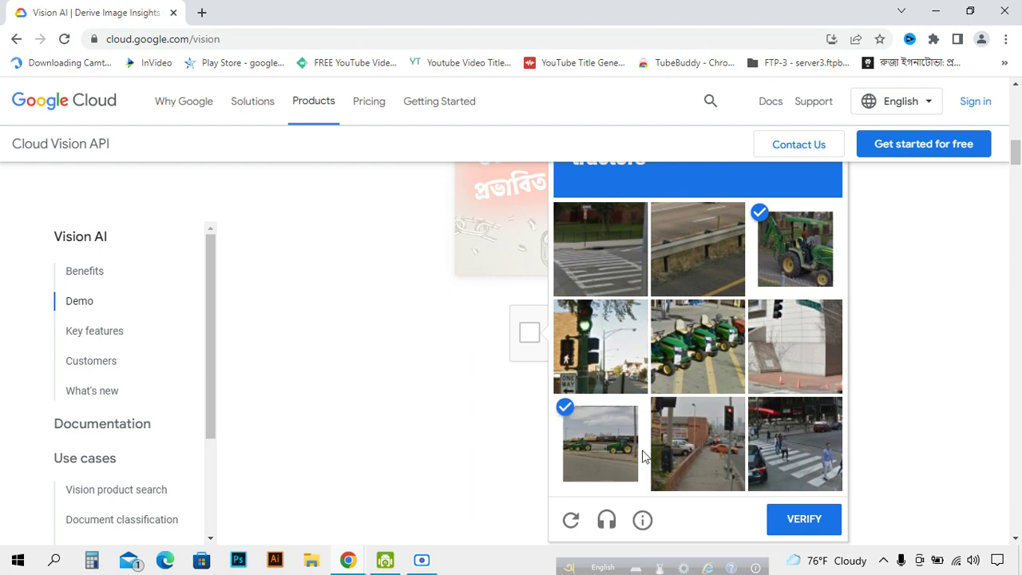
pyautogui.click(717, 348)
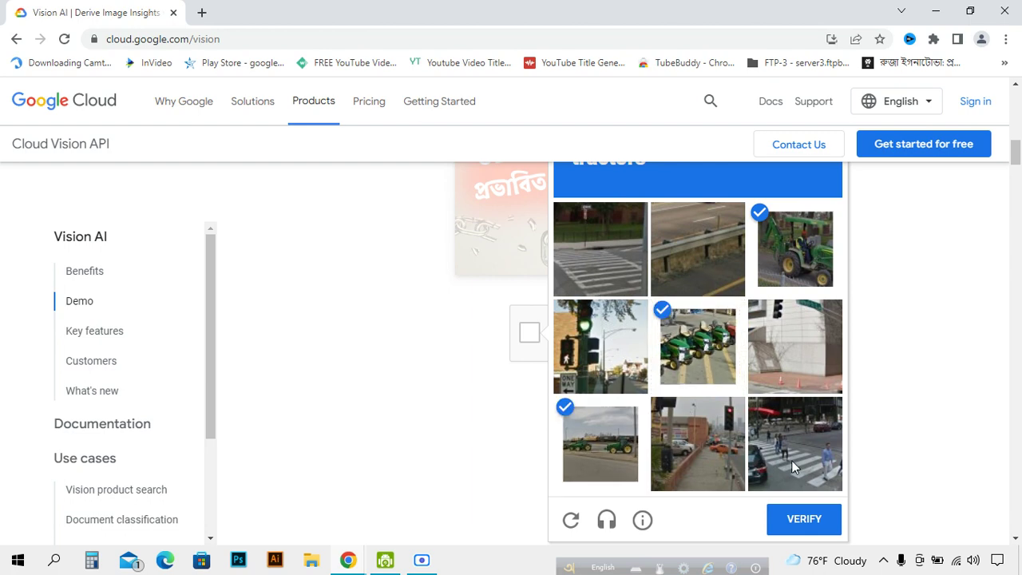
pyautogui.click(782, 517)
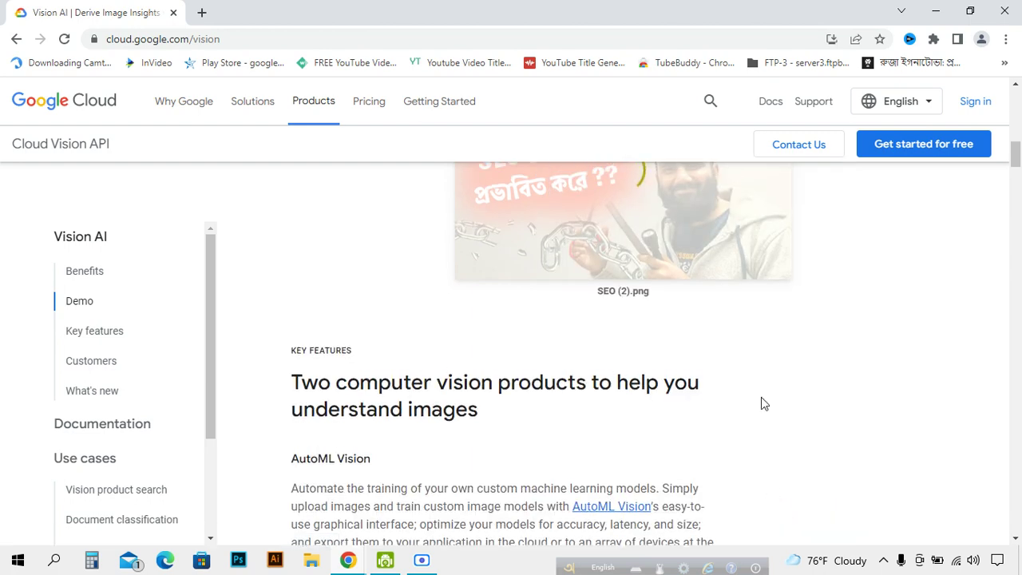
# - Examine the Faces results for the uploaded image, covering the emotion ratings, head angles and detection confidence
pyautogui.scroll(2, 761, 397)
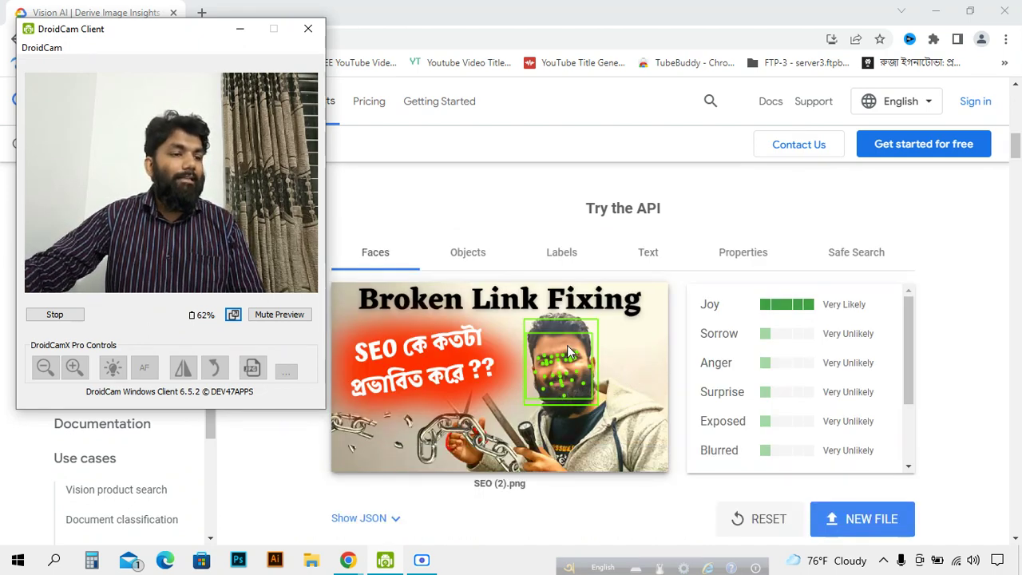
pyautogui.moveTo(708, 305); pyautogui.dragTo(739, 311)
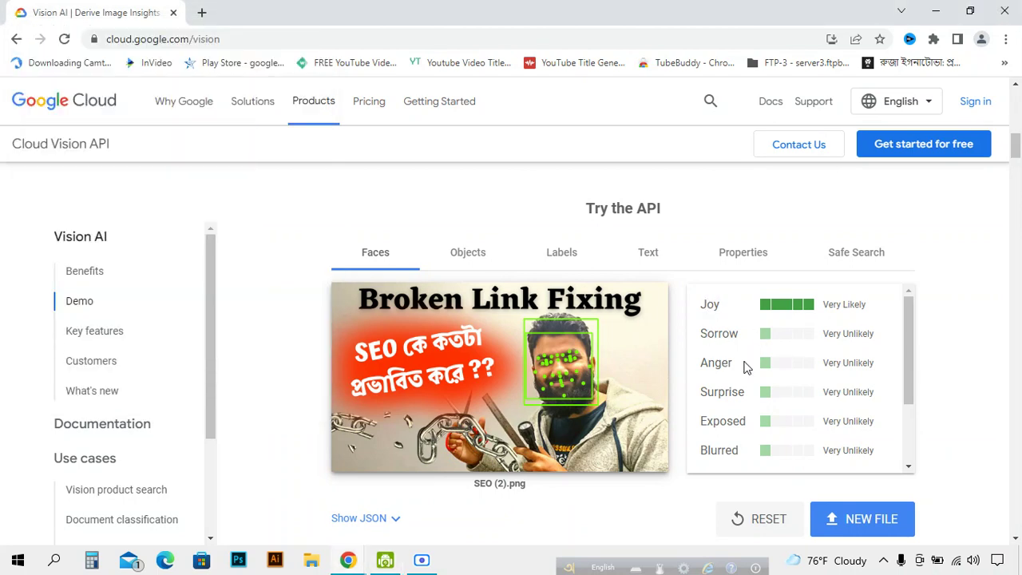
pyautogui.scroll(-1, 768, 412)
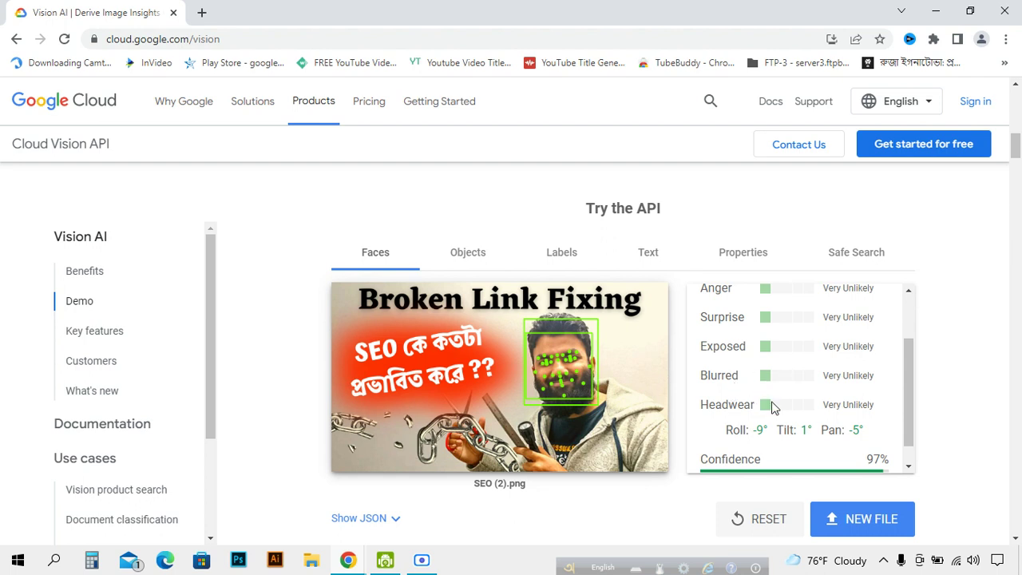
pyautogui.scroll(-1, 819, 332)
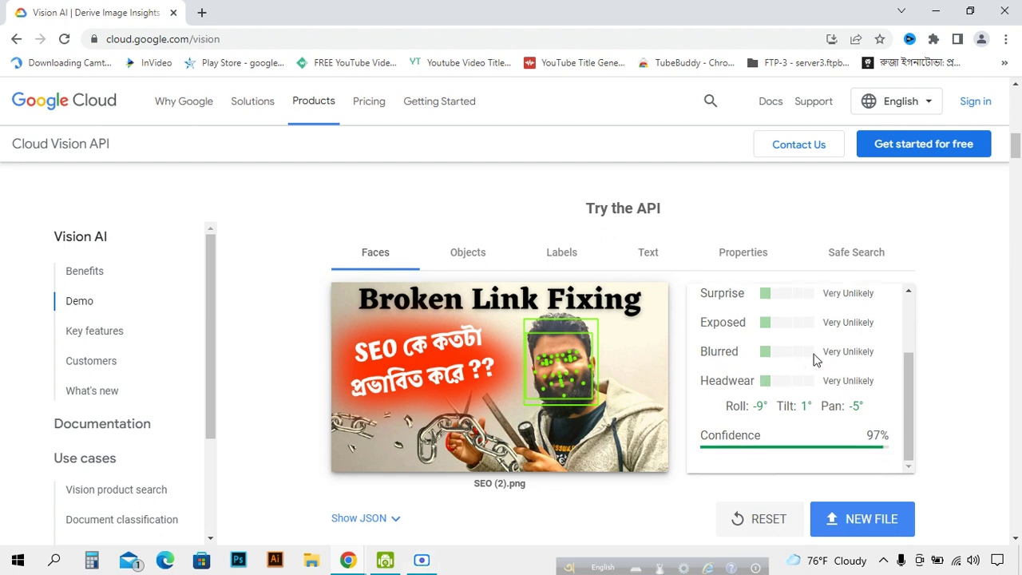
pyautogui.moveTo(868, 439); pyautogui.dragTo(888, 435)
# - View the Objects results for the image, and read through its Labels list with DroidCam brought back on screen
pyautogui.click(471, 254)
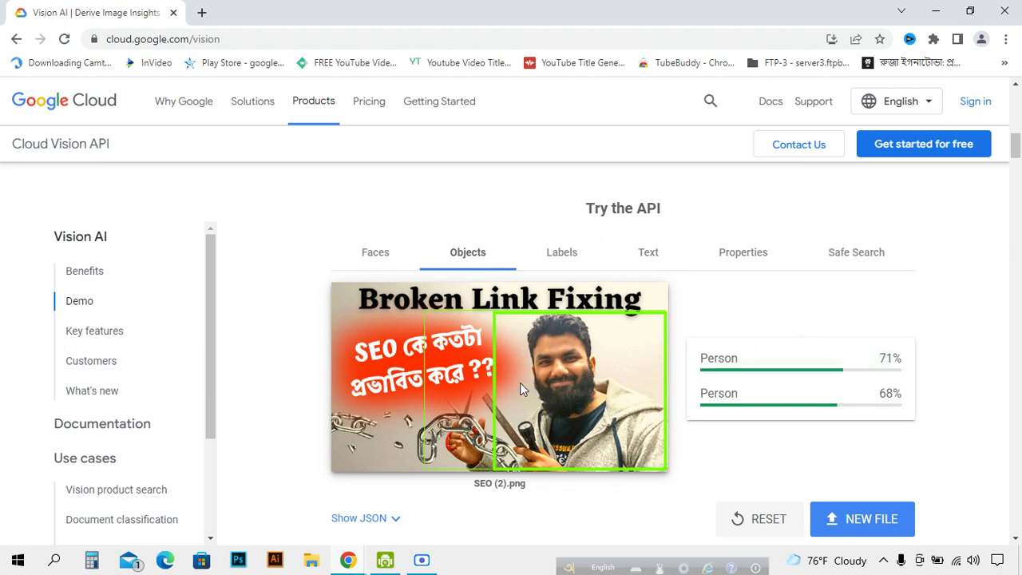
pyautogui.click(560, 252)
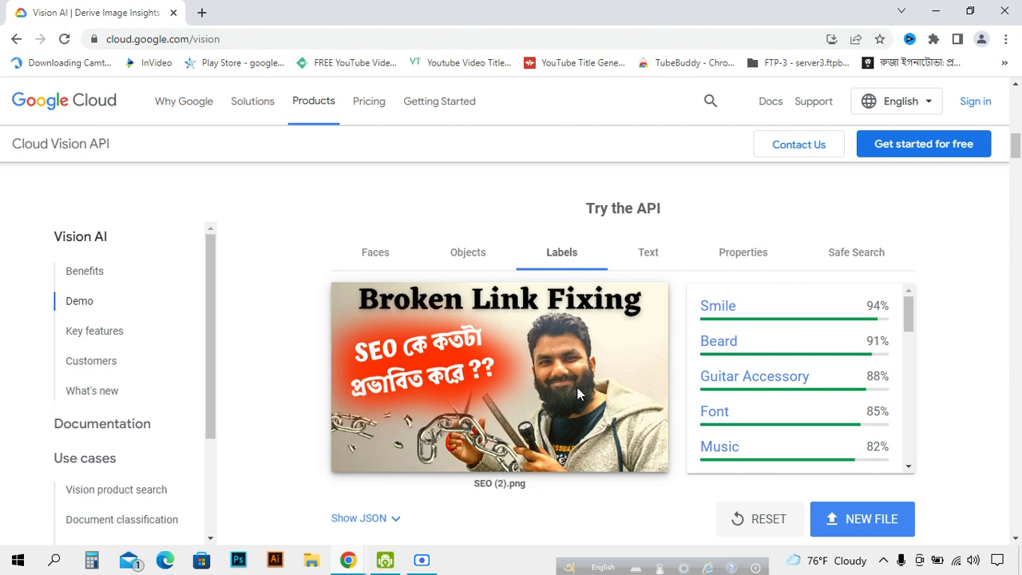
pyautogui.click(385, 560)
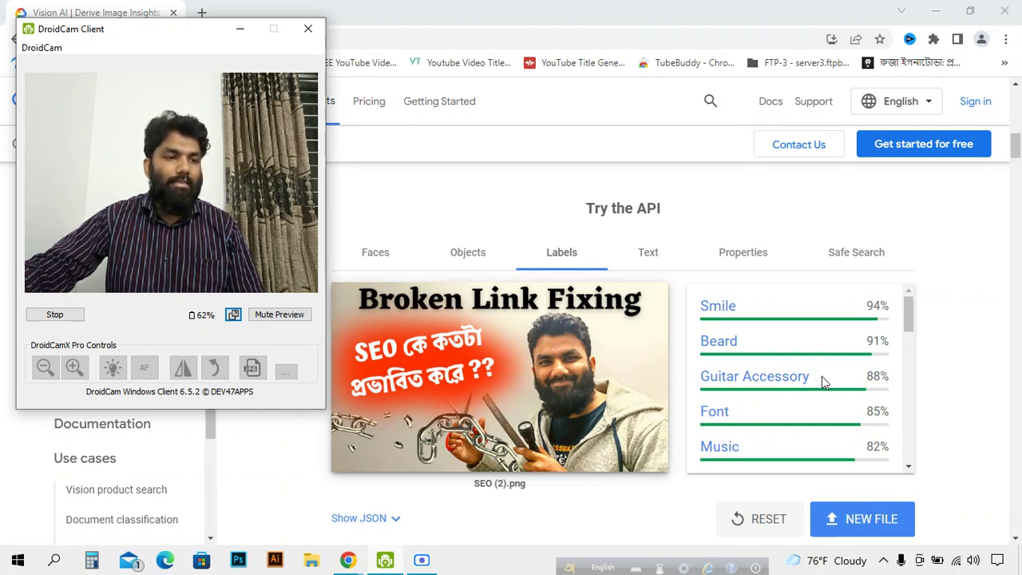
pyautogui.scroll(-1, 822, 375)
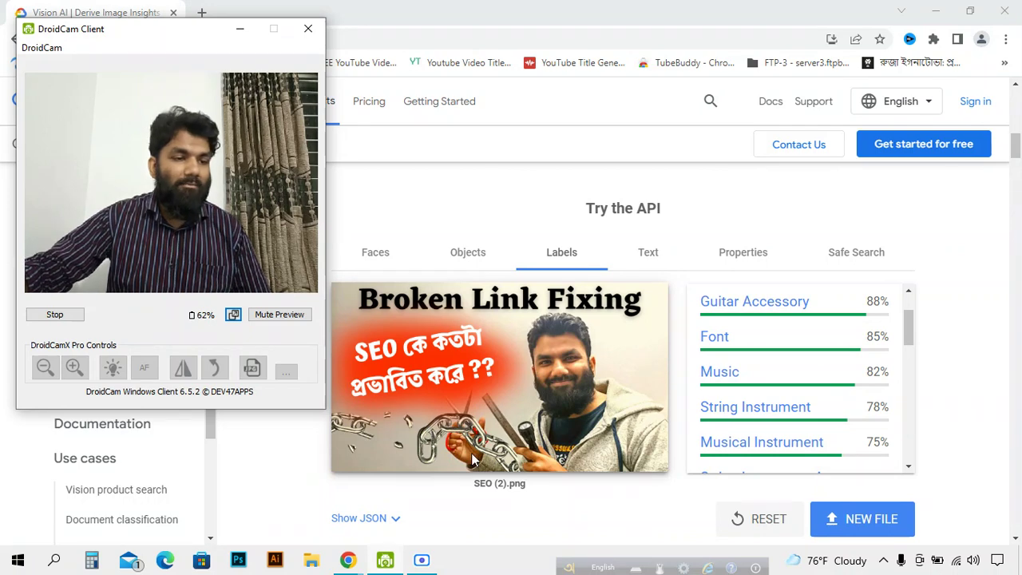
pyautogui.scroll(-2, 765, 390)
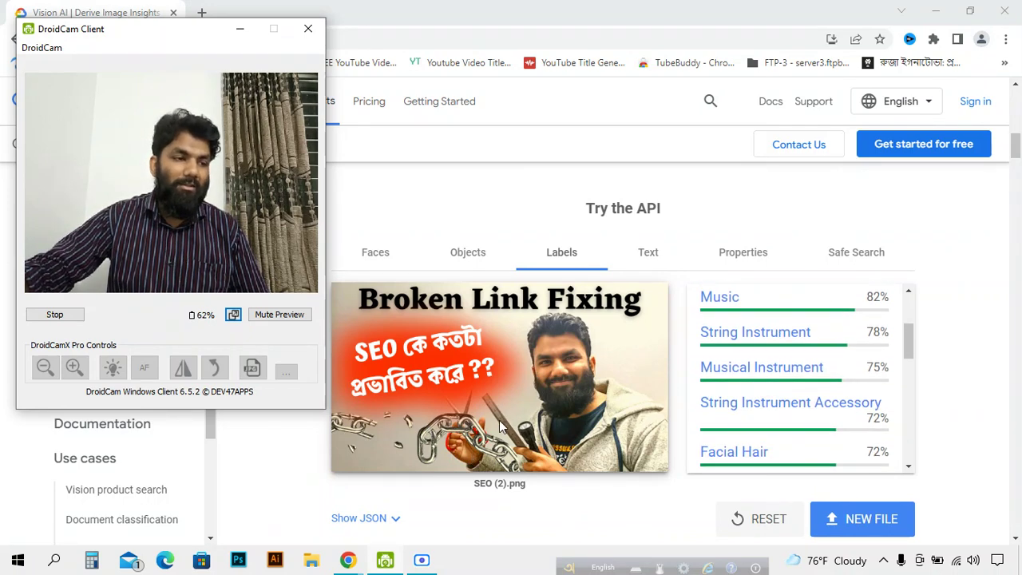
pyautogui.scroll(-2, 806, 375)
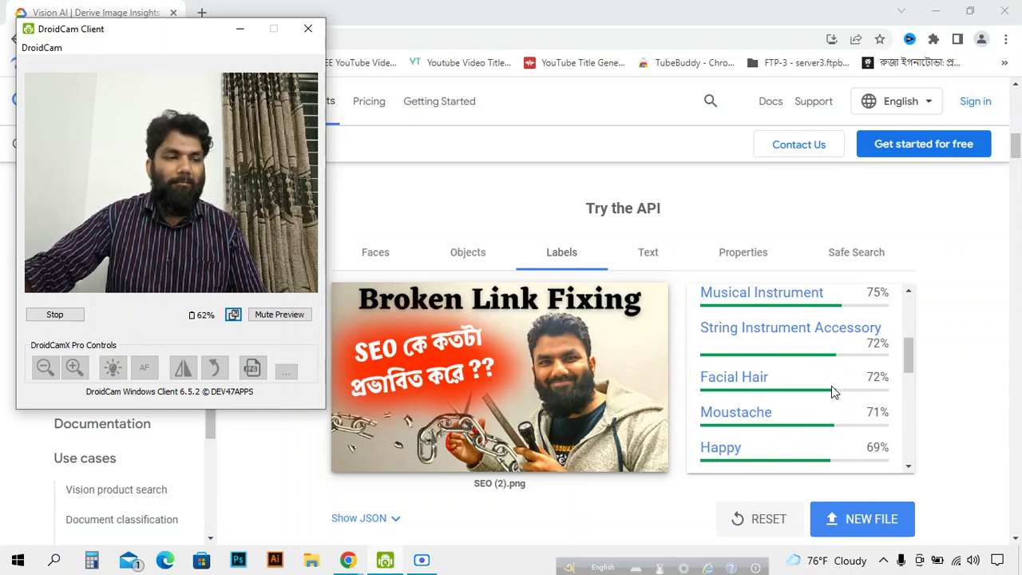
pyautogui.scroll(-2, 798, 400)
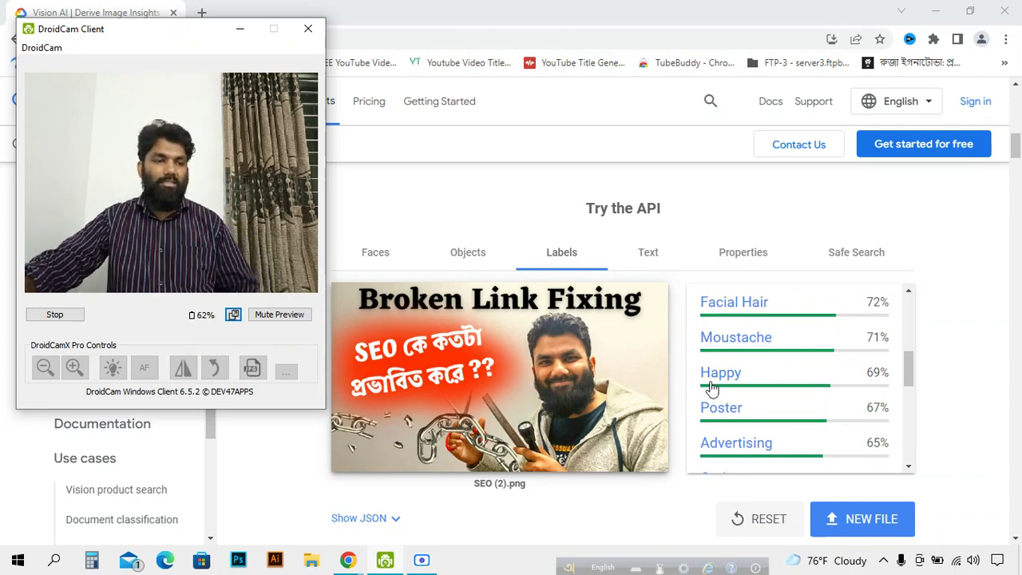
pyautogui.scroll(-2, 753, 443)
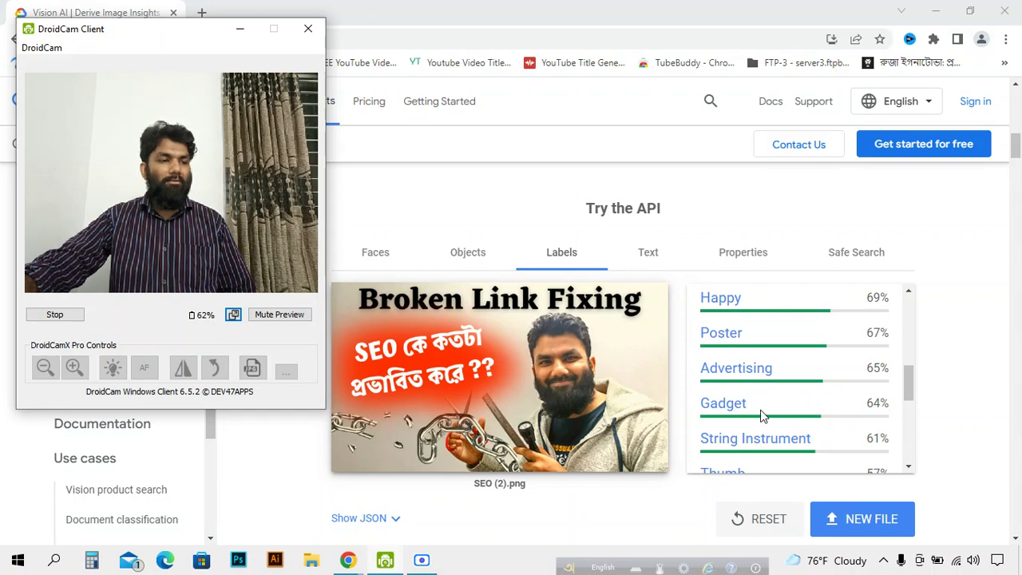
pyautogui.scroll(-2, 721, 396)
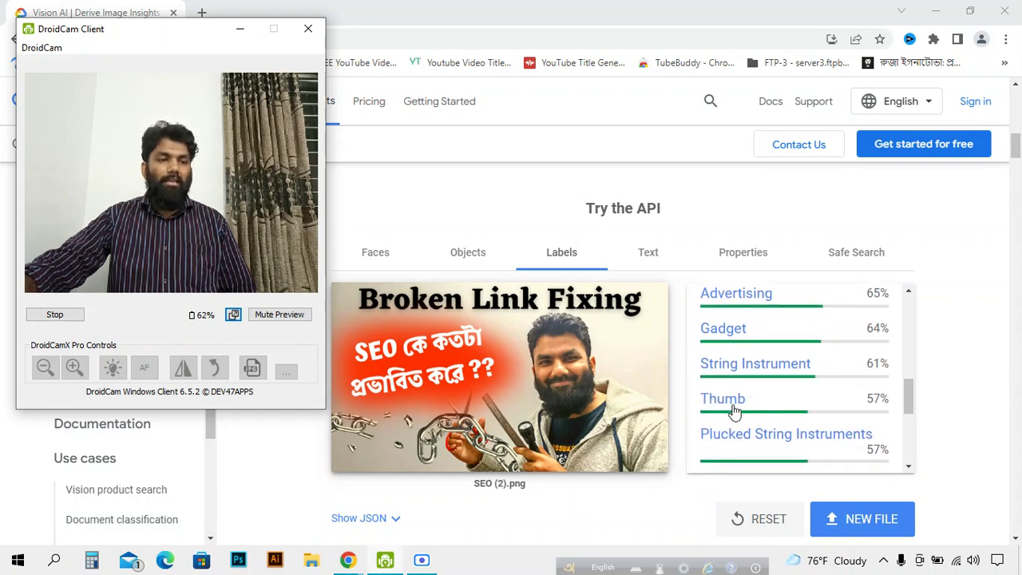
pyautogui.scroll(-5, 798, 380)
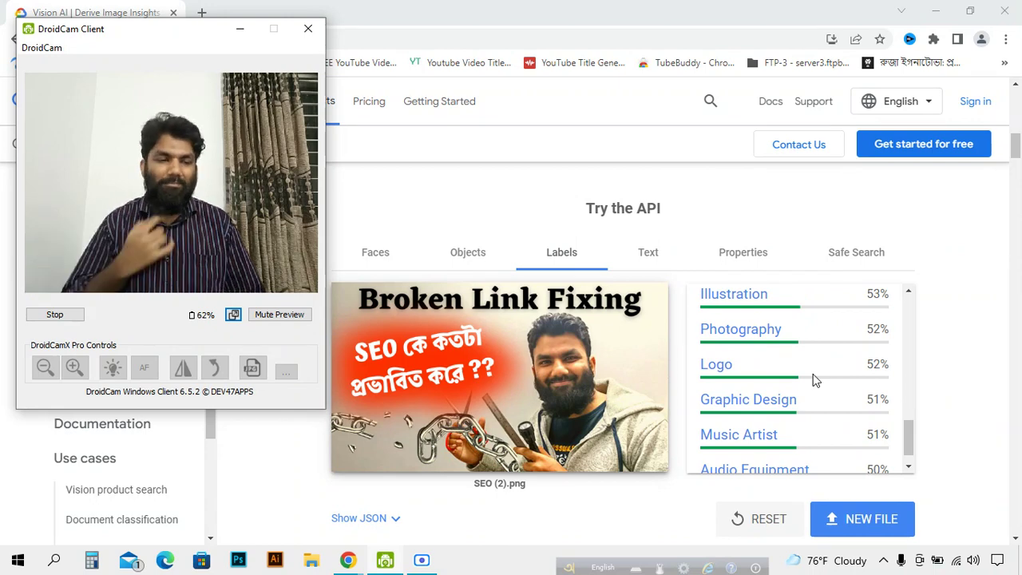
# - Examine the Text results for the uploaded thumbnail, covering every text block detected on page 1
pyautogui.click(651, 252)
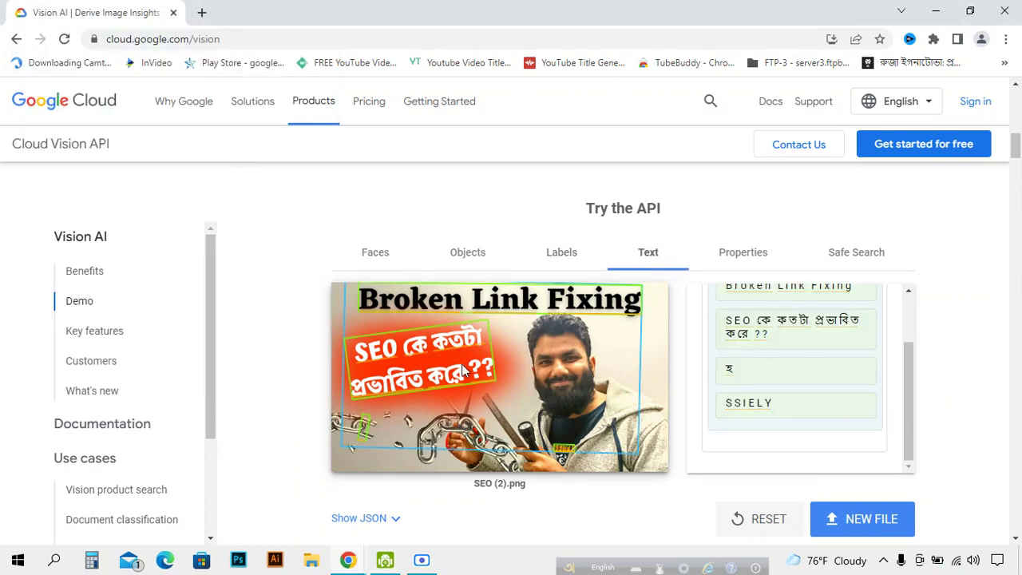
pyautogui.scroll(1, 461, 369)
pyautogui.scroll(1, 814, 399)
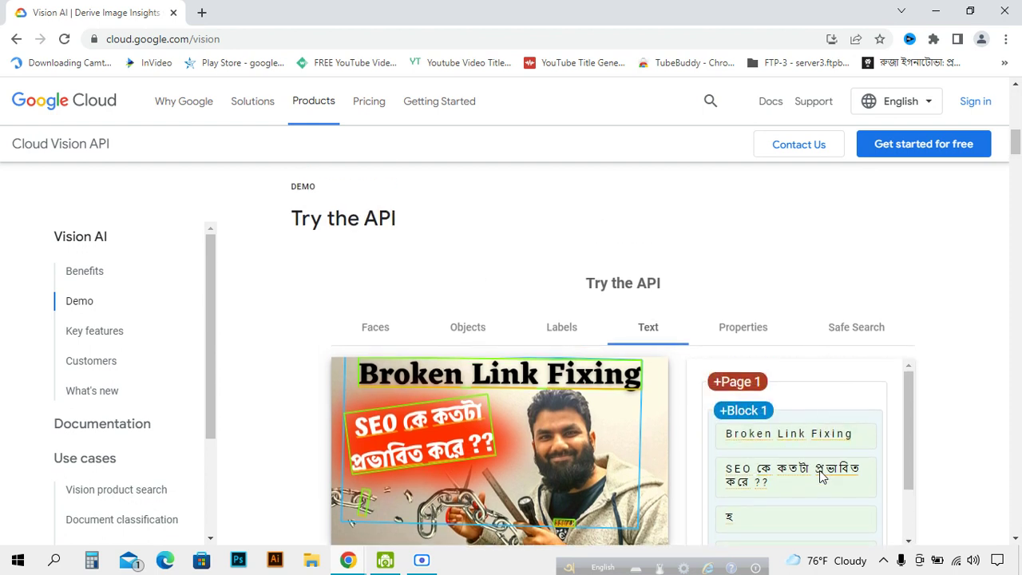
pyautogui.scroll(-1, 796, 482)
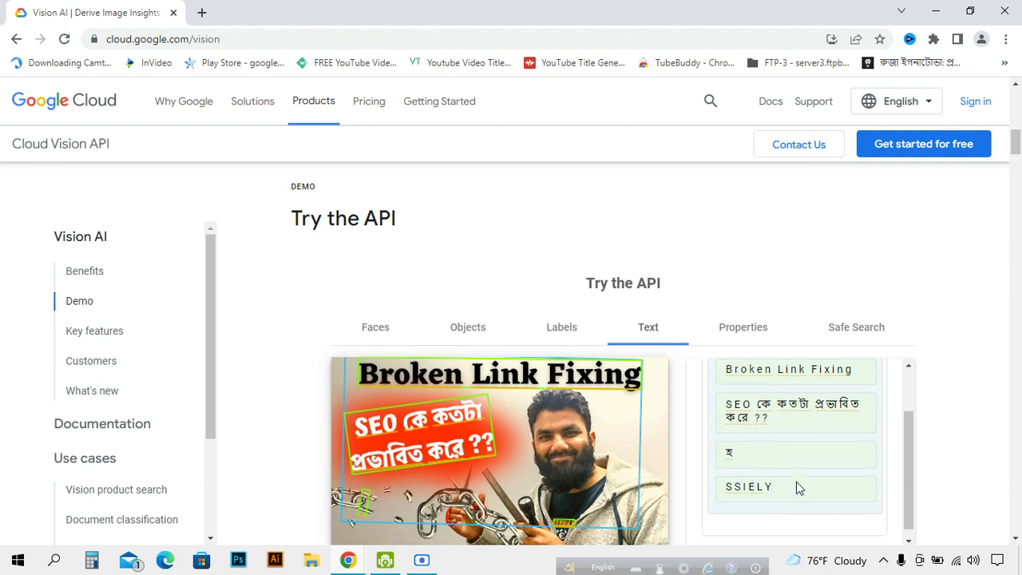
pyautogui.scroll(-1, 398, 495)
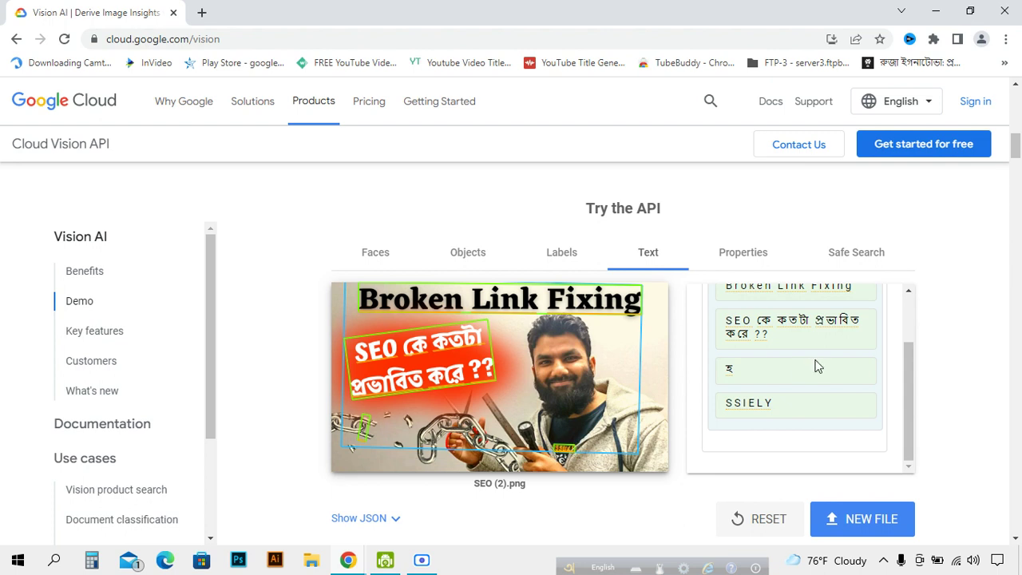
# - View the thumbnail's dominant colors under Properties and read through its Safe Search likelihood ratings
pyautogui.click(744, 251)
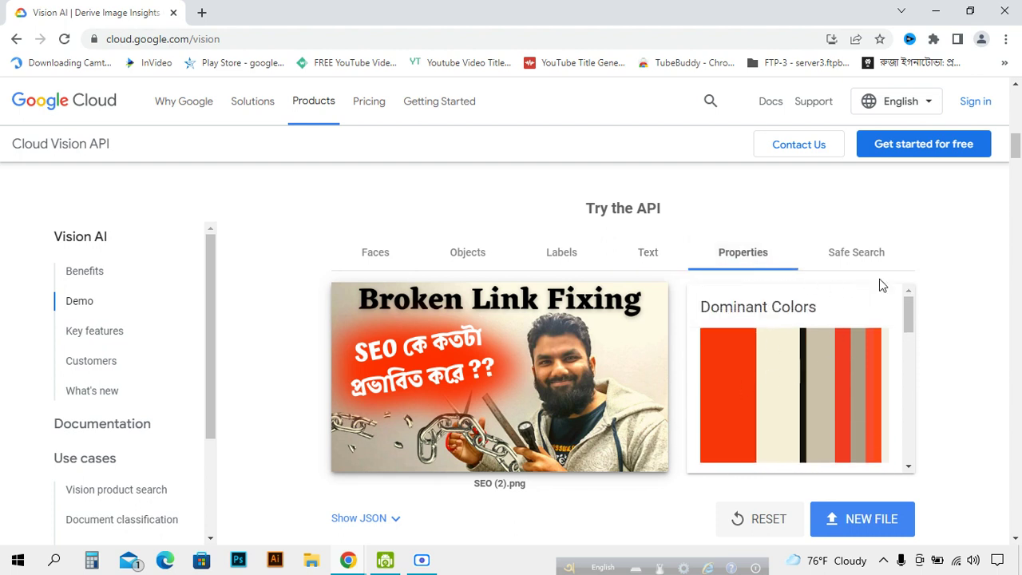
pyautogui.click(862, 255)
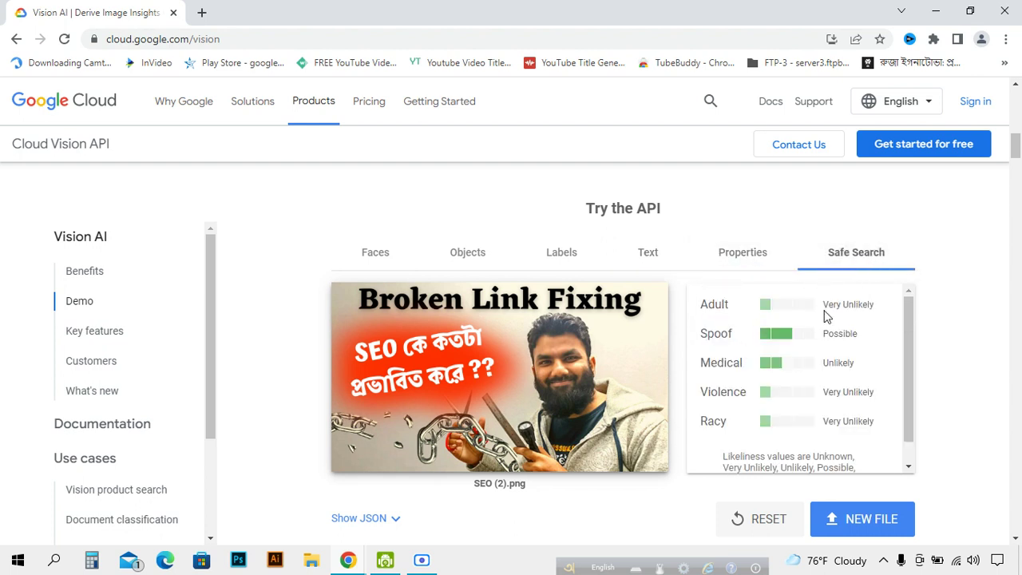
pyautogui.scroll(-1, 818, 382)
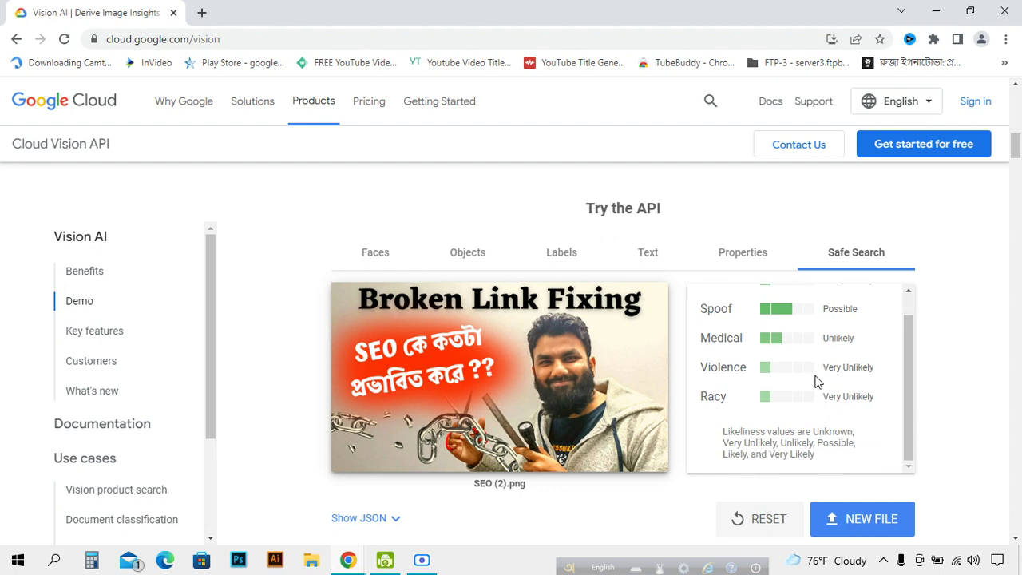
pyautogui.click(782, 519)
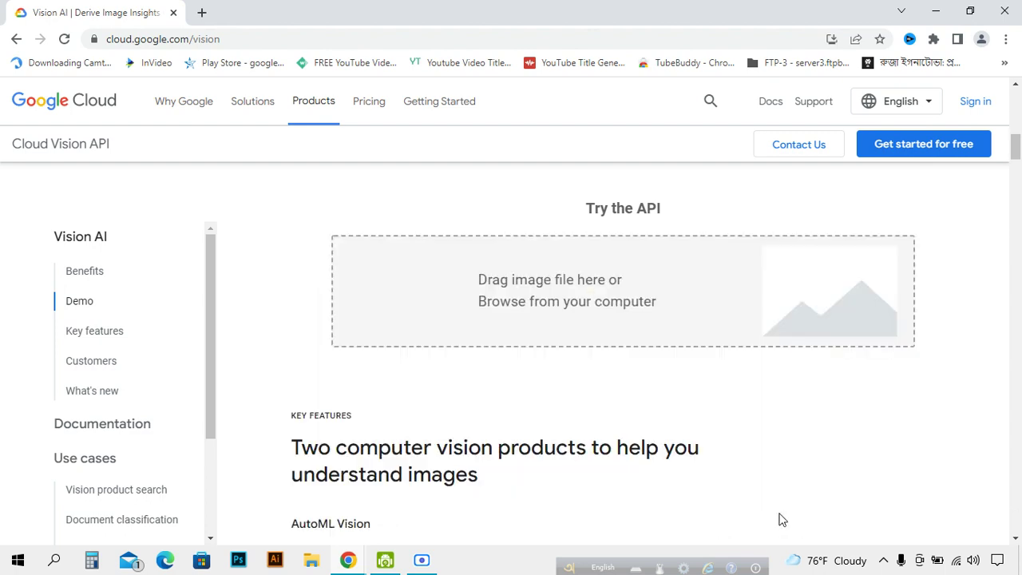
pyautogui.click(613, 243)
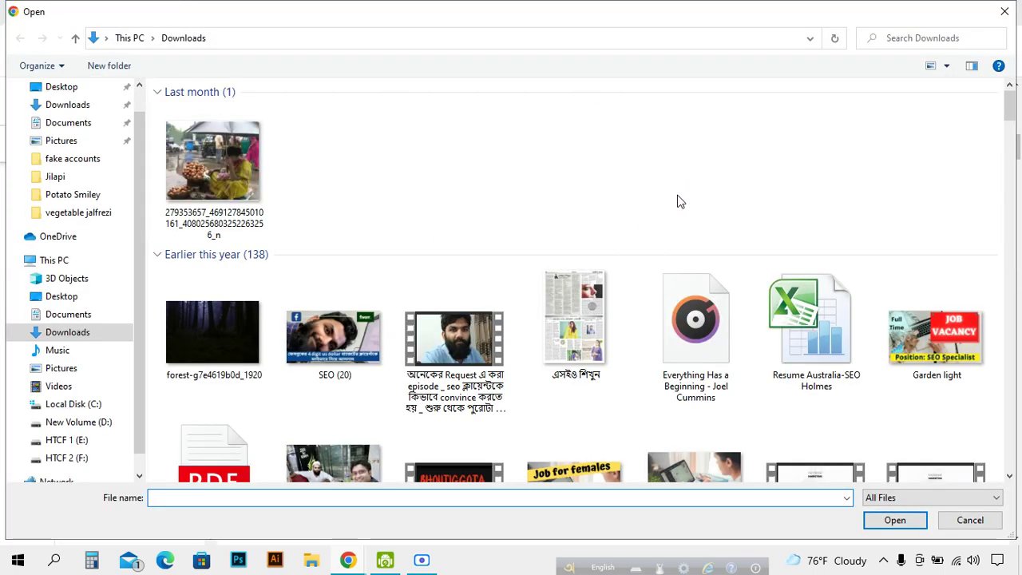
pyautogui.click(493, 359)
pyautogui.scroll(-3, 491, 354)
pyautogui.doubleClick(348, 265)
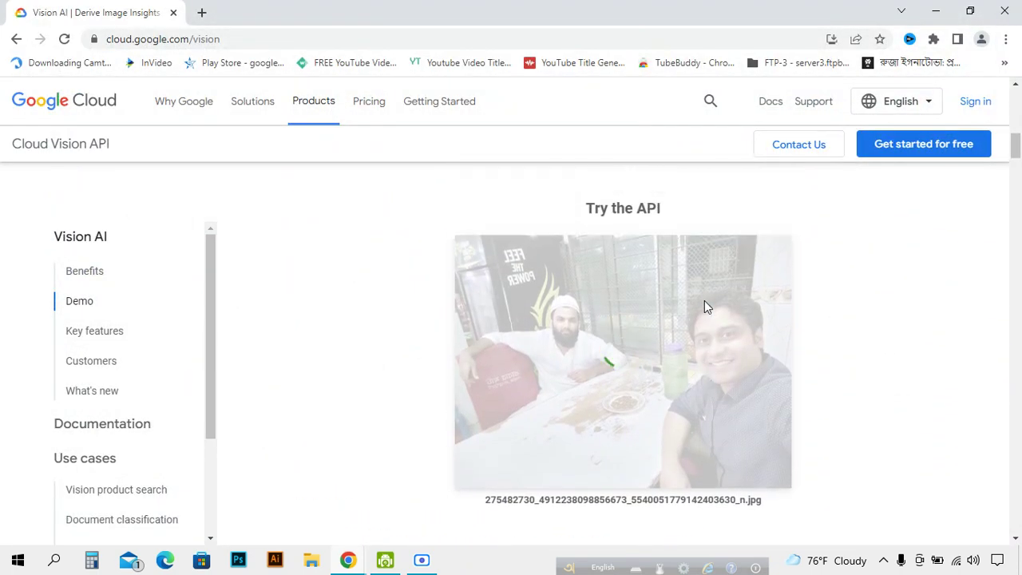
# - View the new photo's Faces results and read through its Objects list with DroidCam shown on screen
pyautogui.scroll(1, 794, 349)
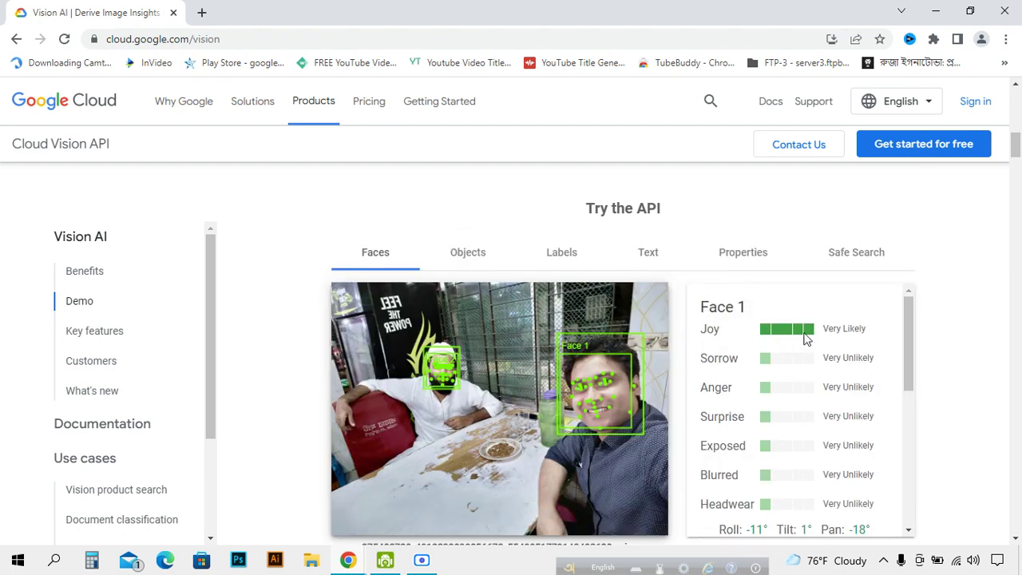
pyautogui.click(472, 254)
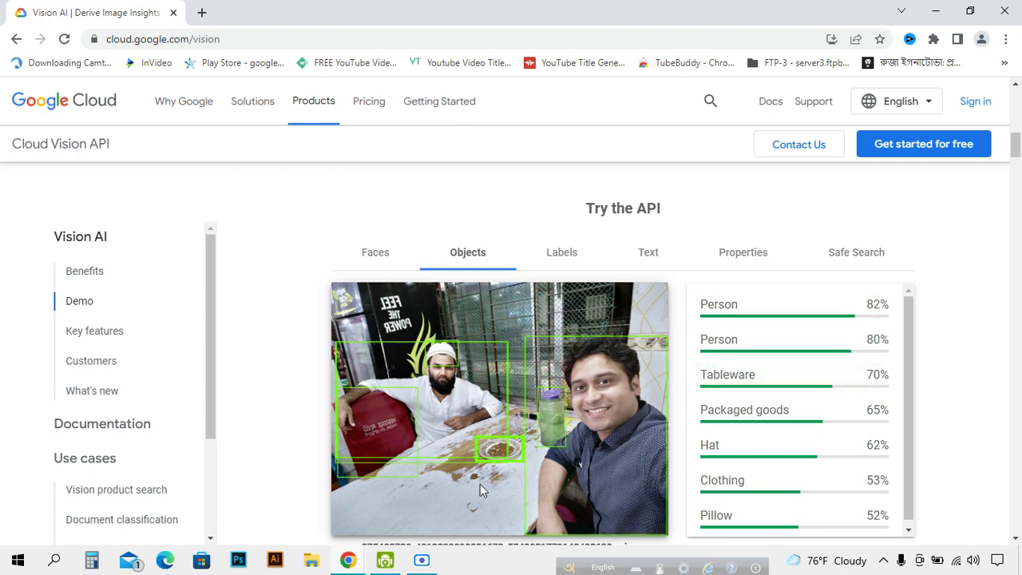
pyautogui.click(397, 563)
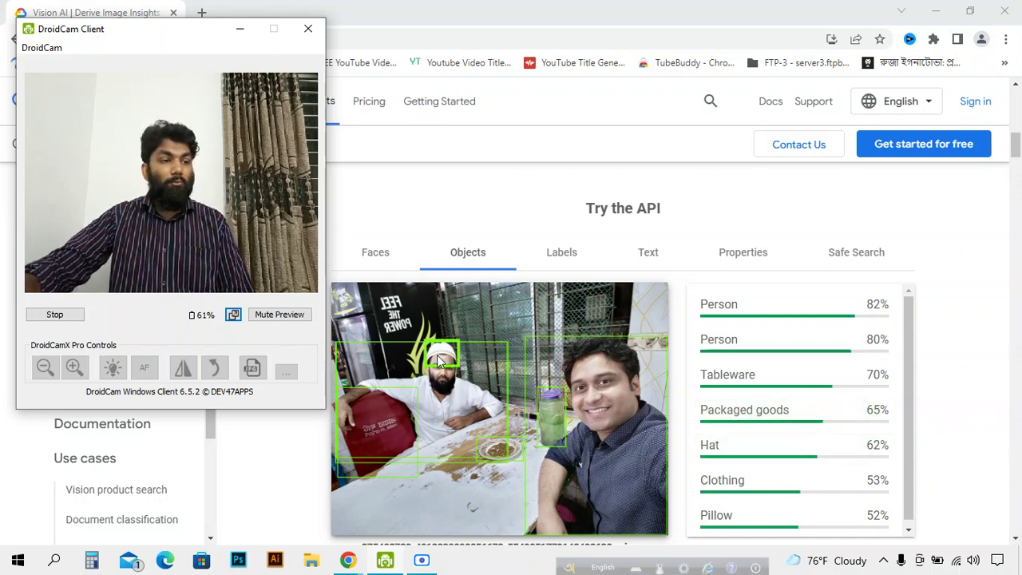
pyautogui.scroll(-1, 750, 459)
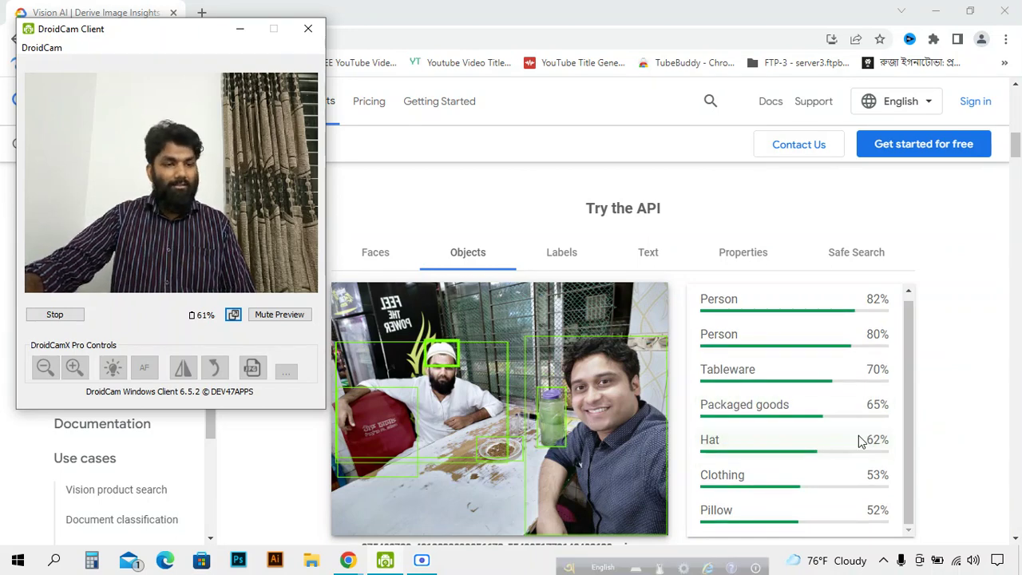
pyautogui.scroll(-1, 806, 459)
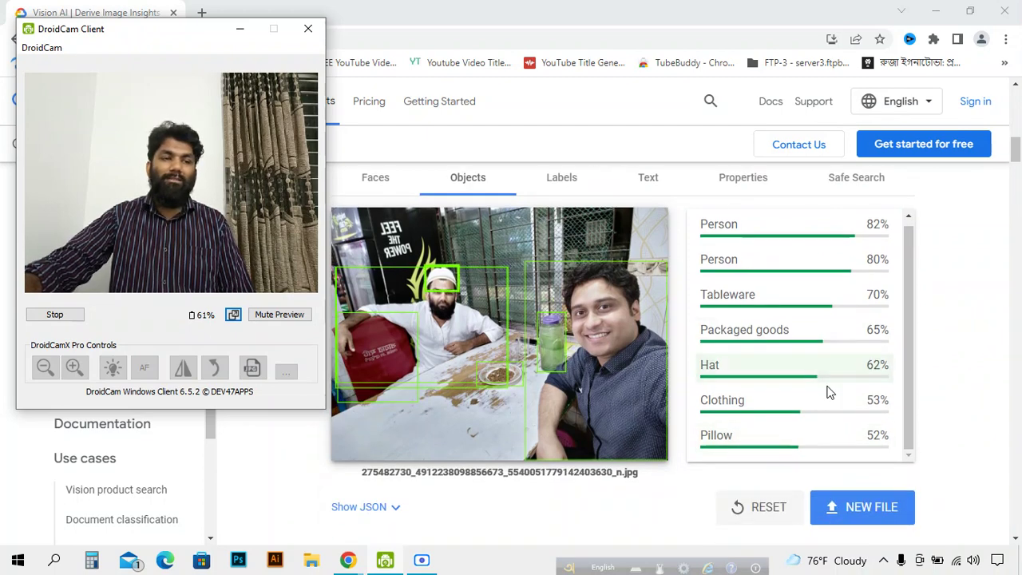
# - Read through the photo's Labels list, bringing DroidCam back on screen partway
pyautogui.click(564, 188)
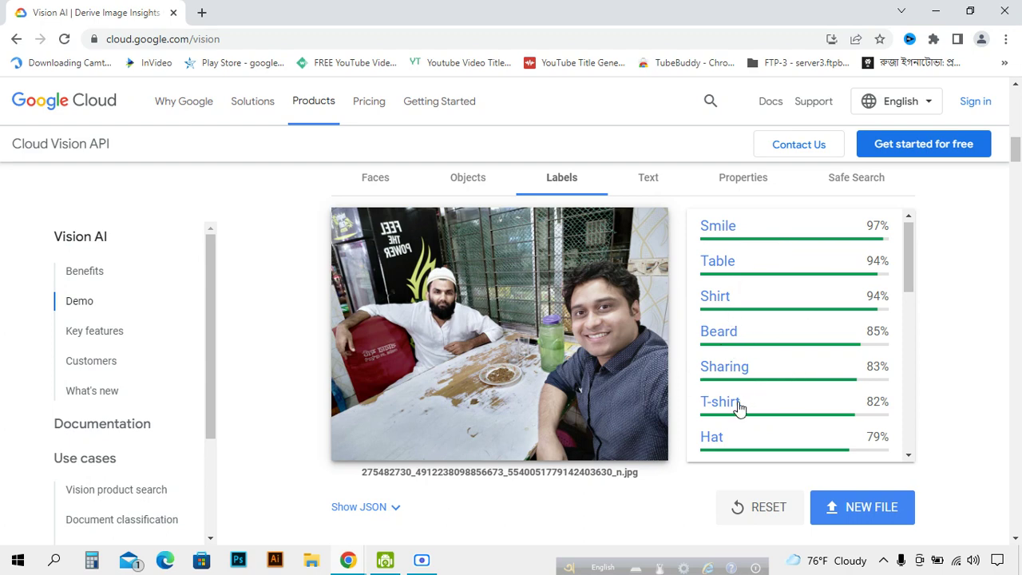
pyautogui.scroll(-1, 735, 407)
pyautogui.scroll(-1, 729, 431)
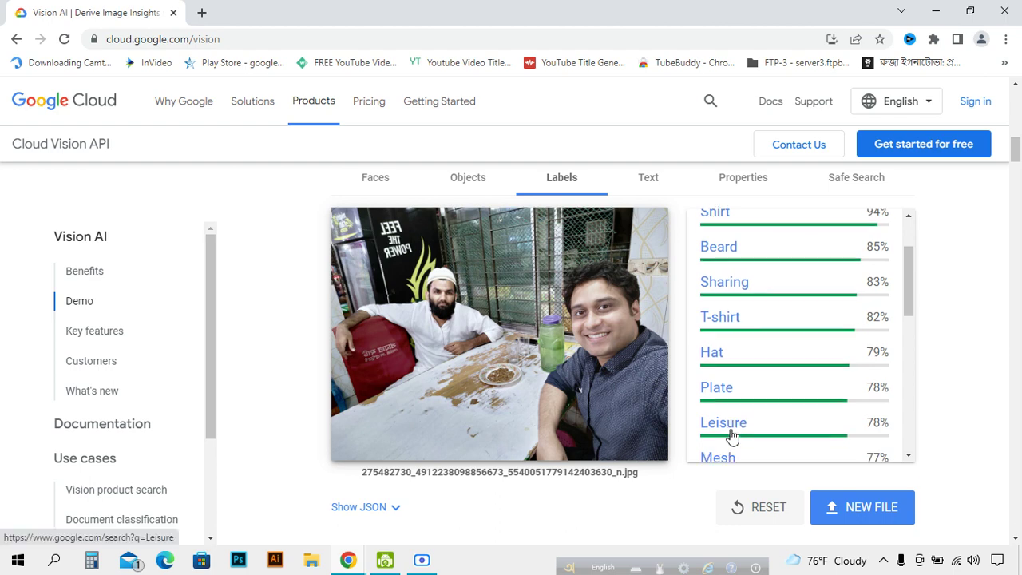
pyautogui.click(386, 562)
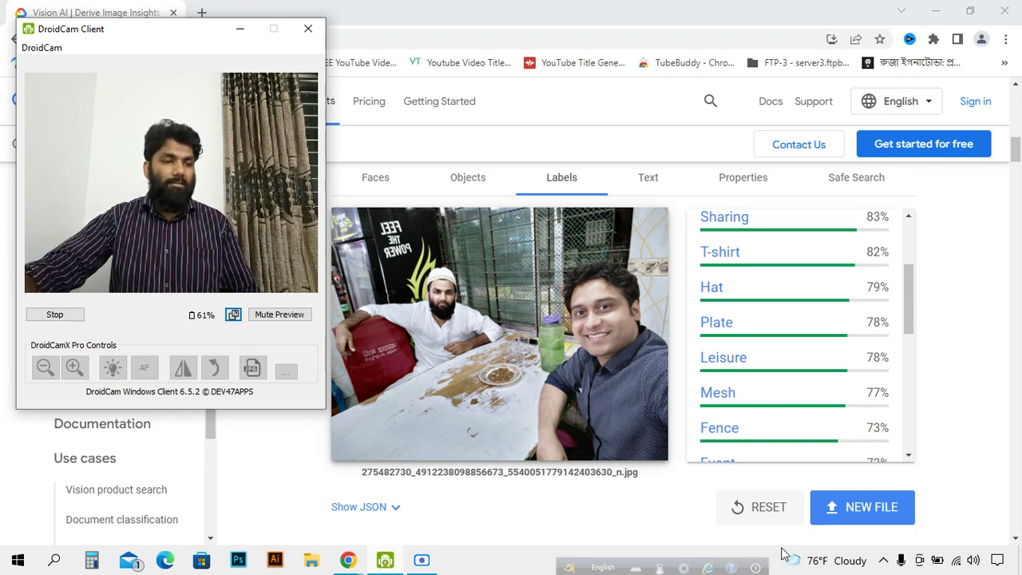
pyautogui.scroll(-2, 812, 389)
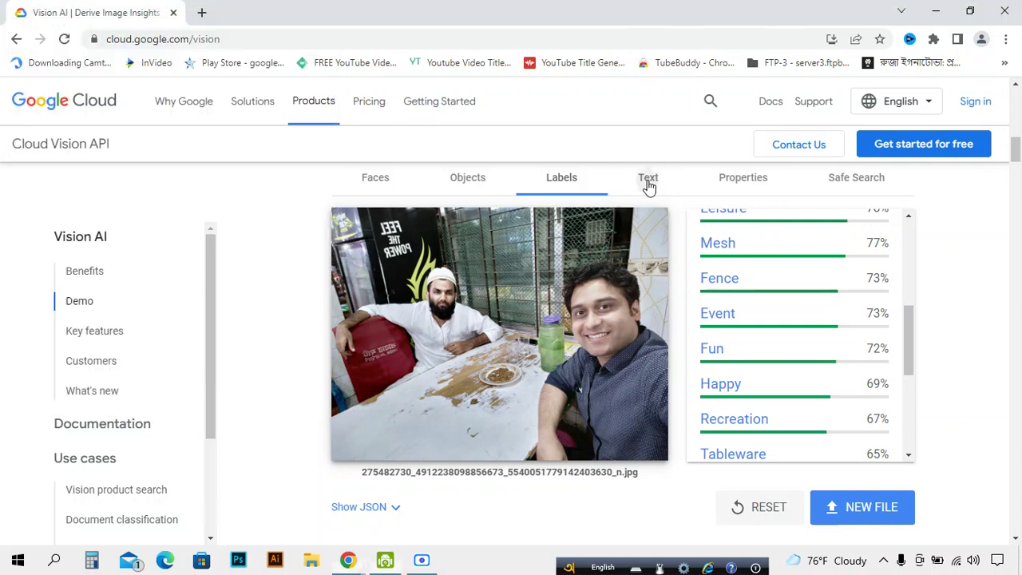
# - View the photo's Text, Properties and Safe Search results, showing DroidCam and minimizing it again
pyautogui.click(649, 179)
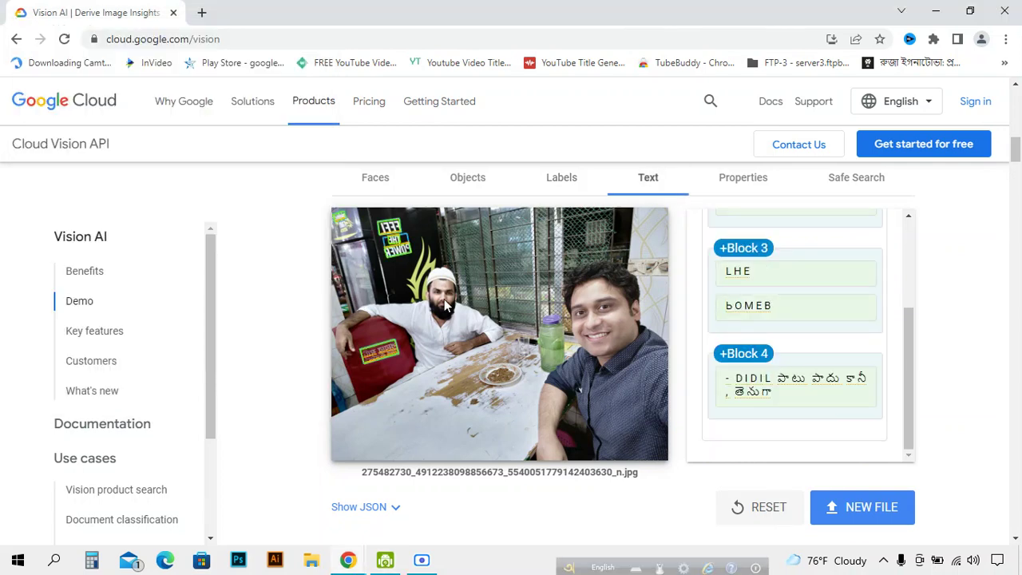
pyautogui.click(737, 185)
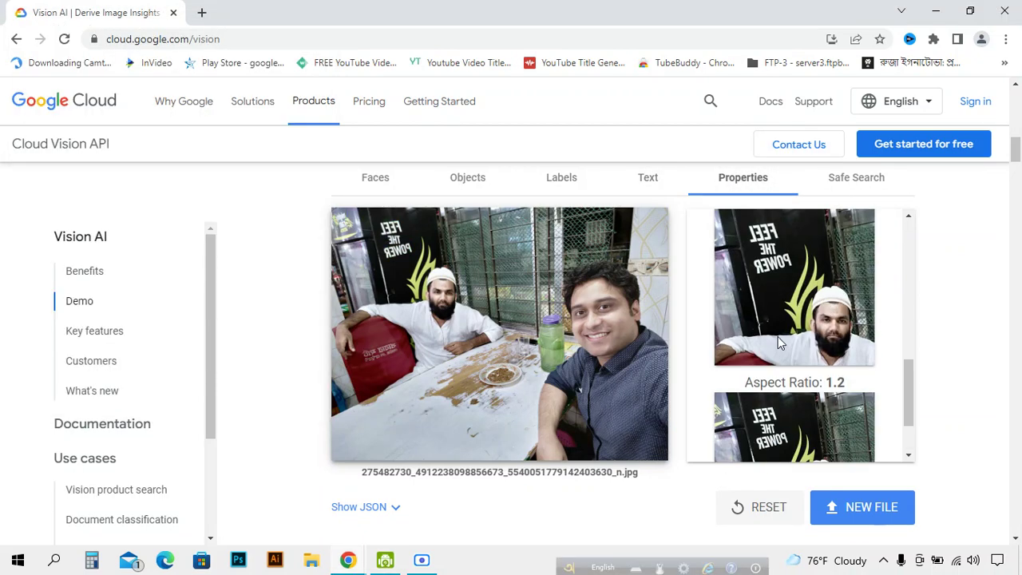
pyautogui.click(861, 184)
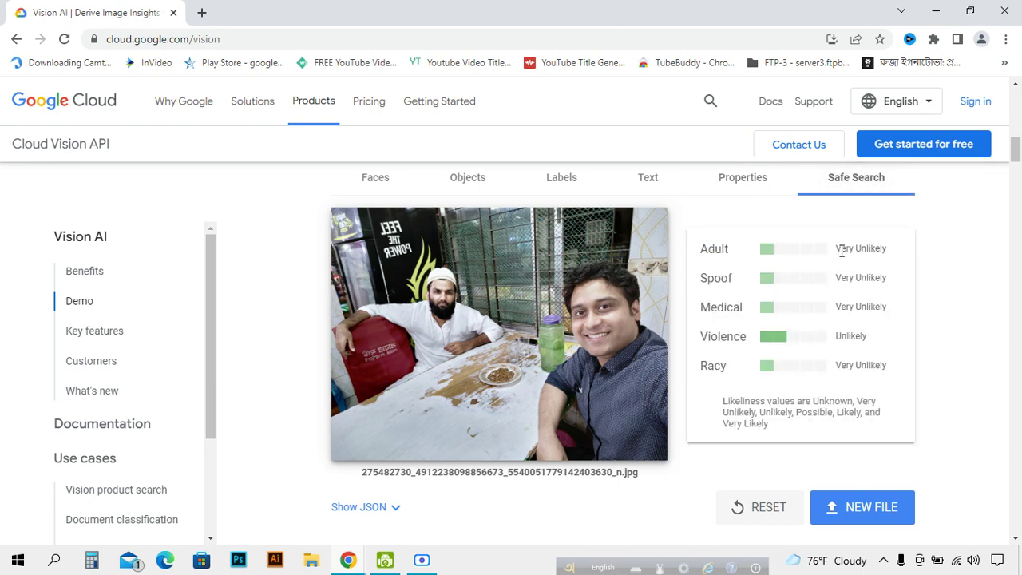
pyautogui.click(386, 561)
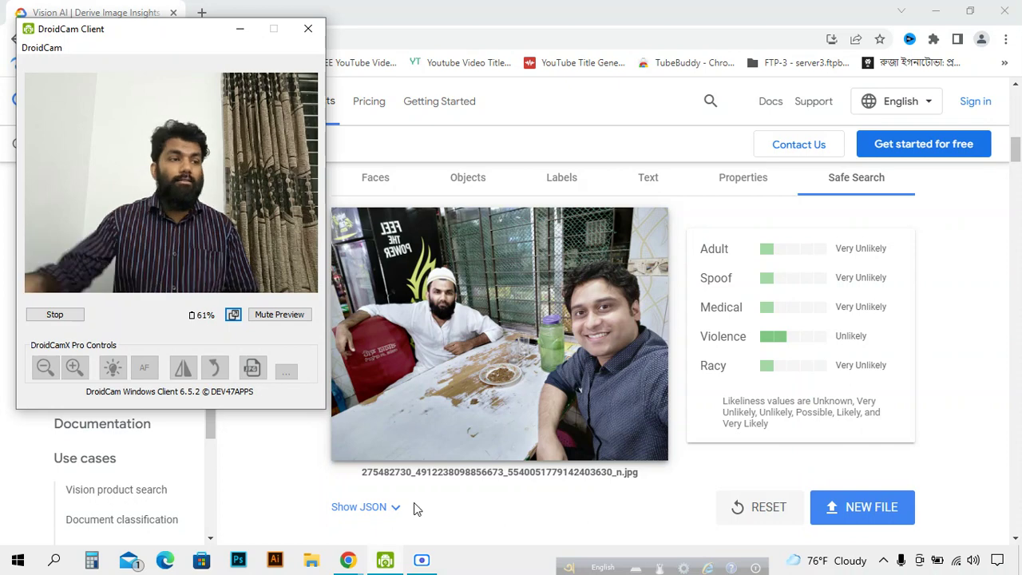
pyautogui.click(235, 33)
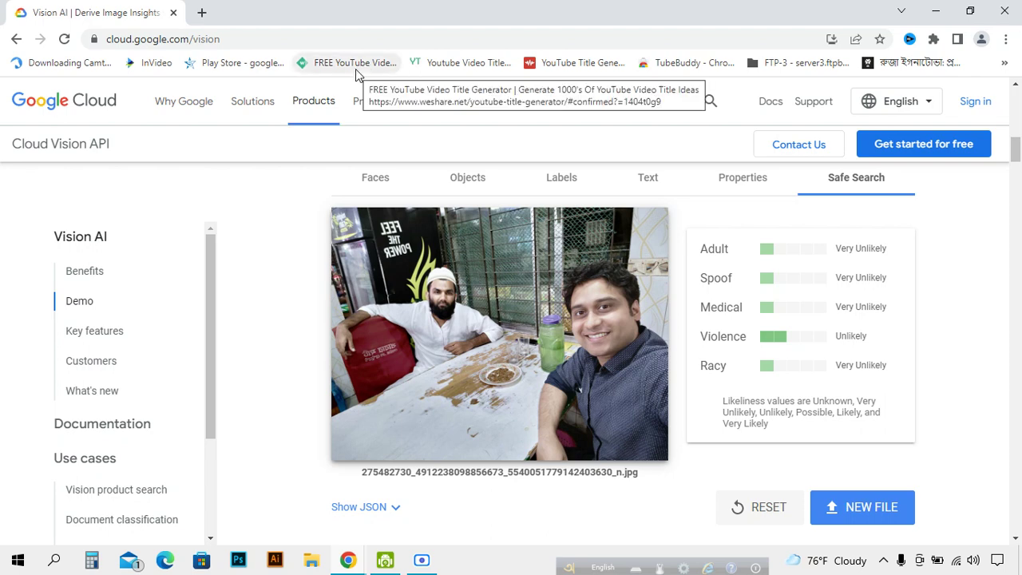
# - Search Google for "google discover" in a new tab and open Google Search Central's Get on Discover documentation
pyautogui.click(204, 12)
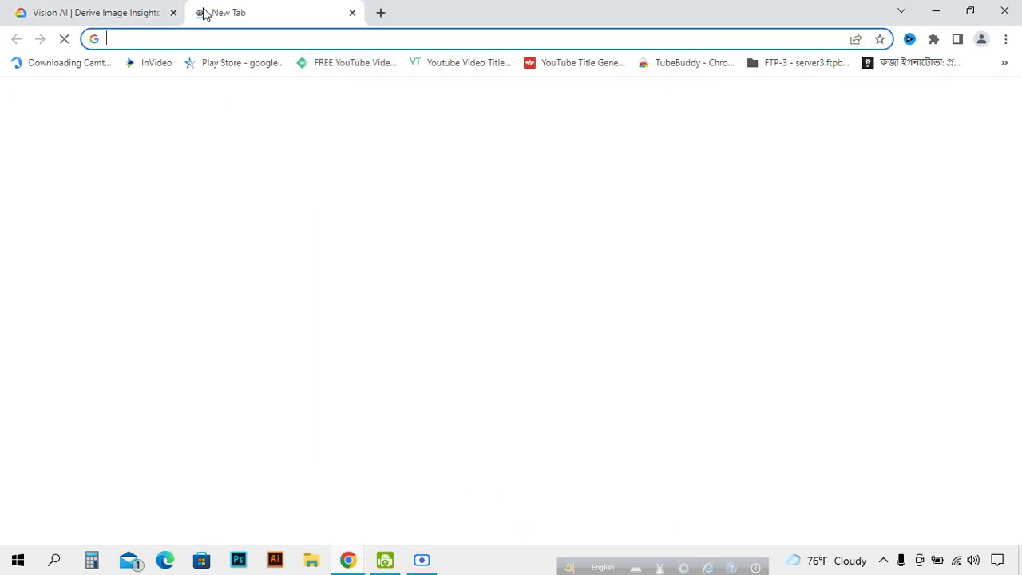
pyautogui.write('google di')
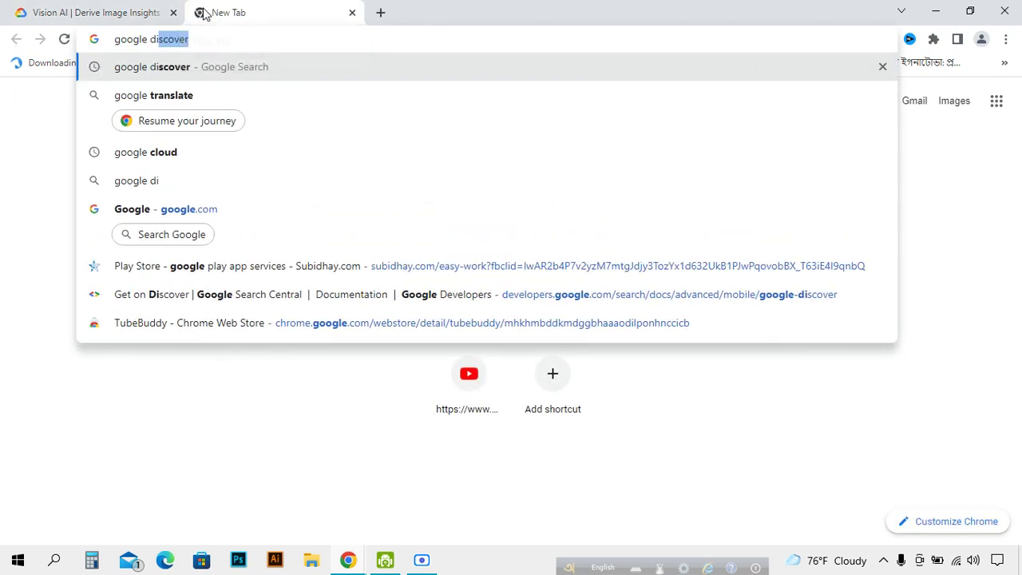
pyautogui.write('scovr')
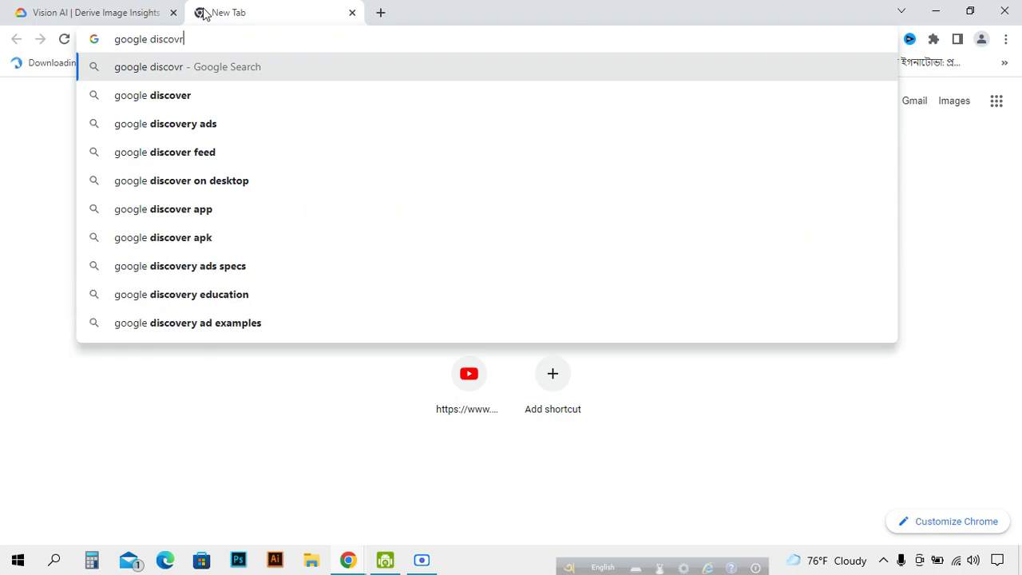
pyautogui.press('Return')
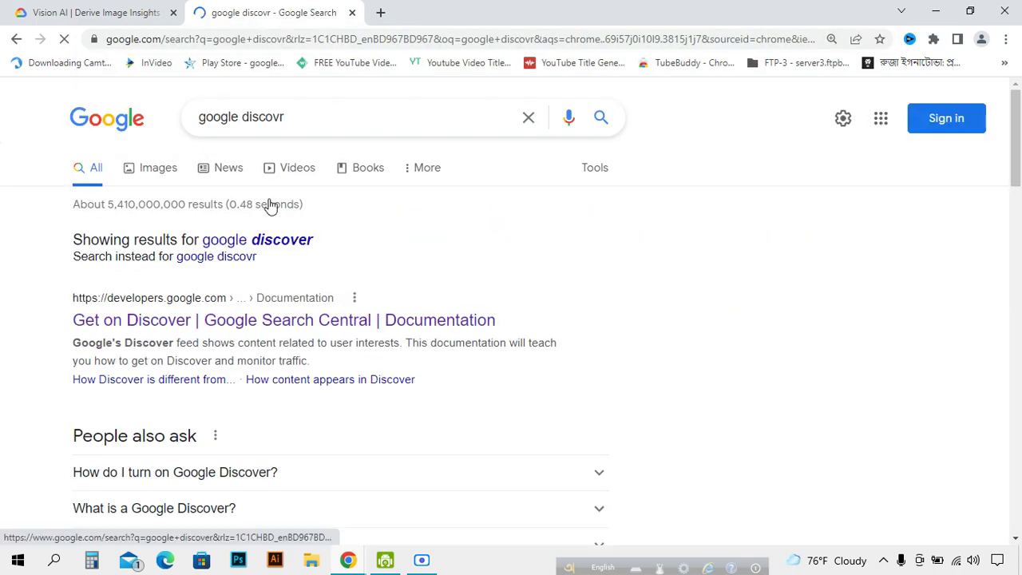
pyautogui.click(276, 241)
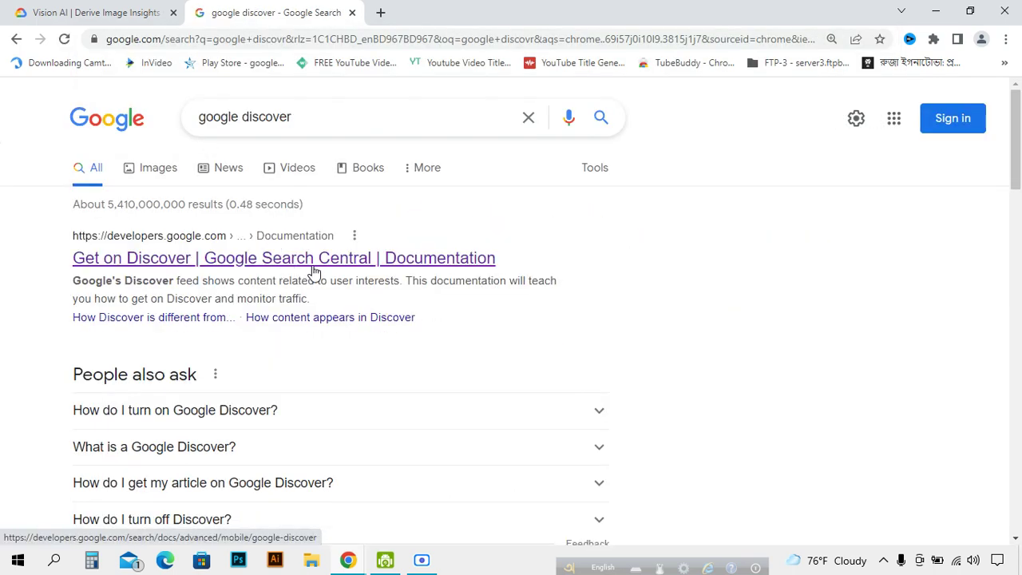
pyautogui.click(313, 268)
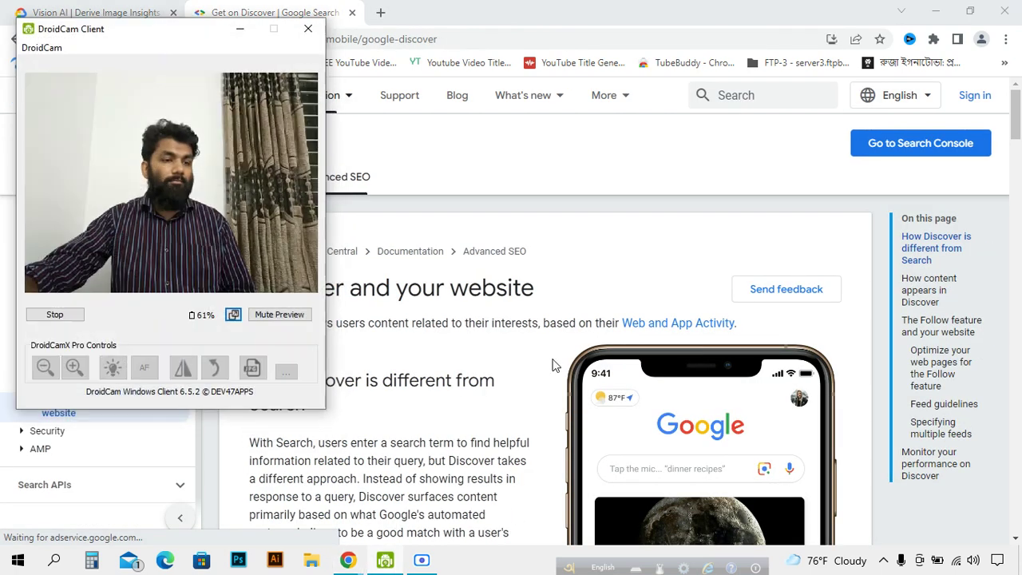
# - Examine the Discover documentation's section on how Discover differs from Search, including the phone feed example and its large images
pyautogui.scroll(-2, 671, 354)
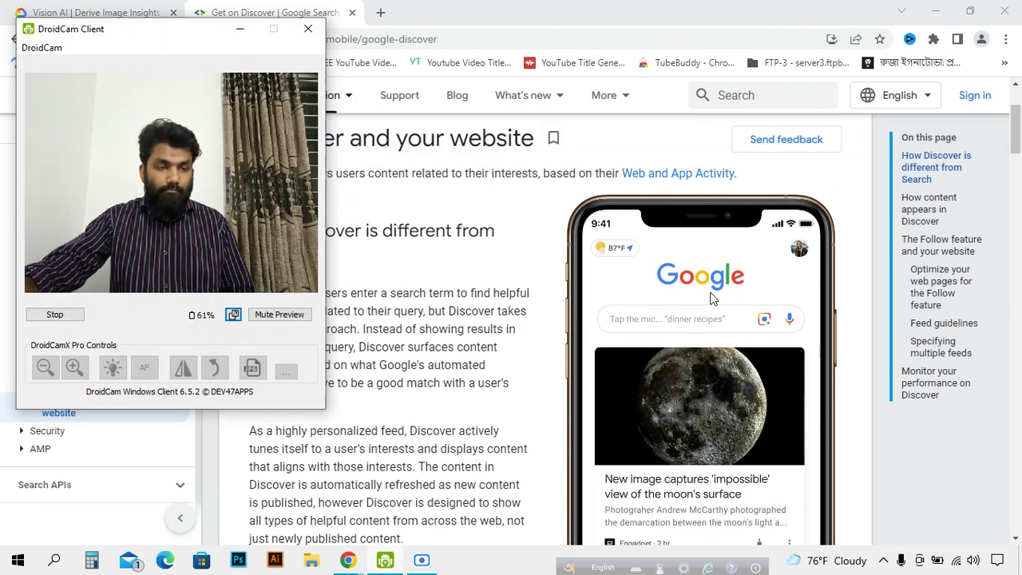
pyautogui.scroll(-1, 703, 295)
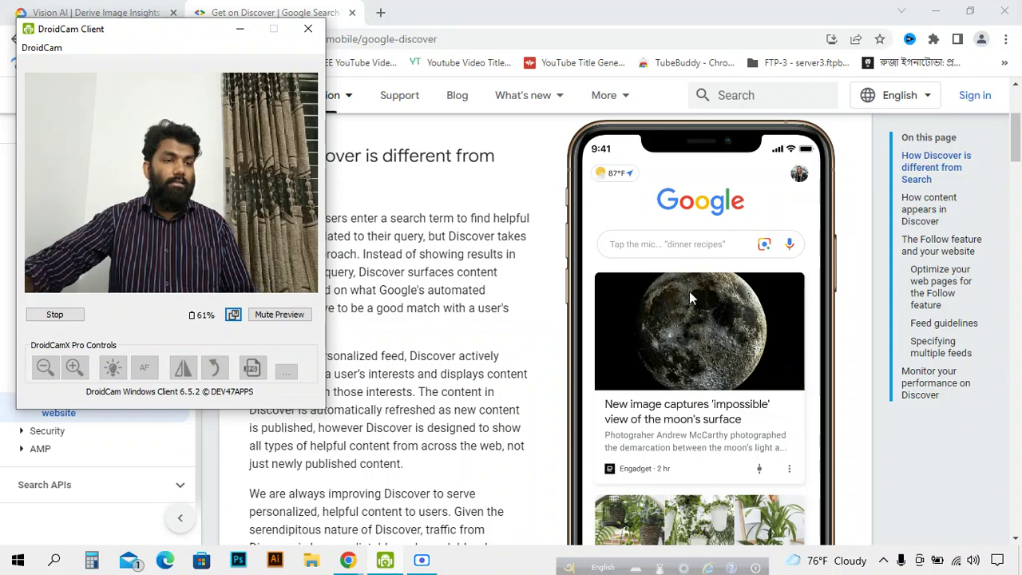
pyautogui.scroll(-1, 695, 310)
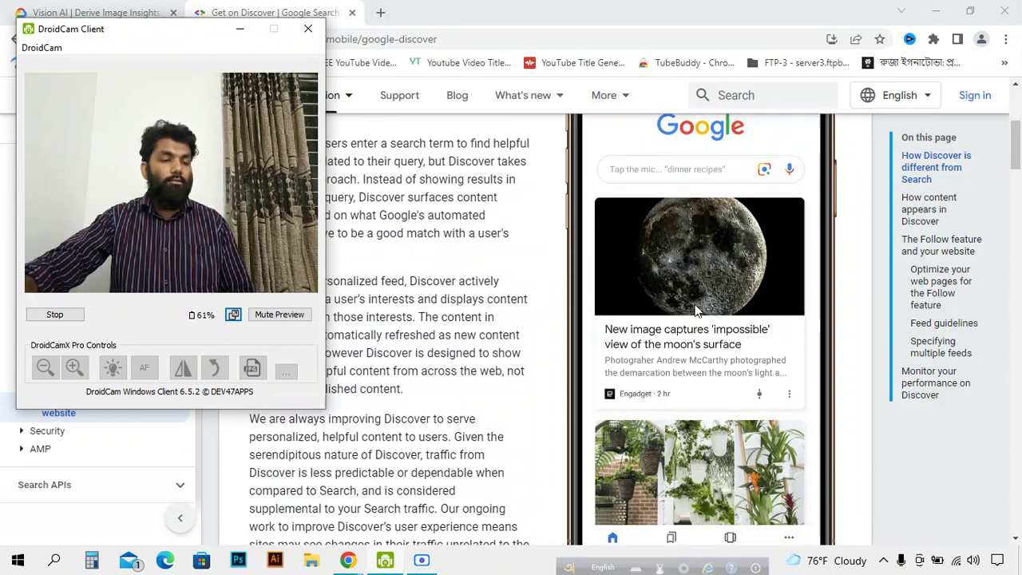
pyautogui.scroll(-4, 757, 284)
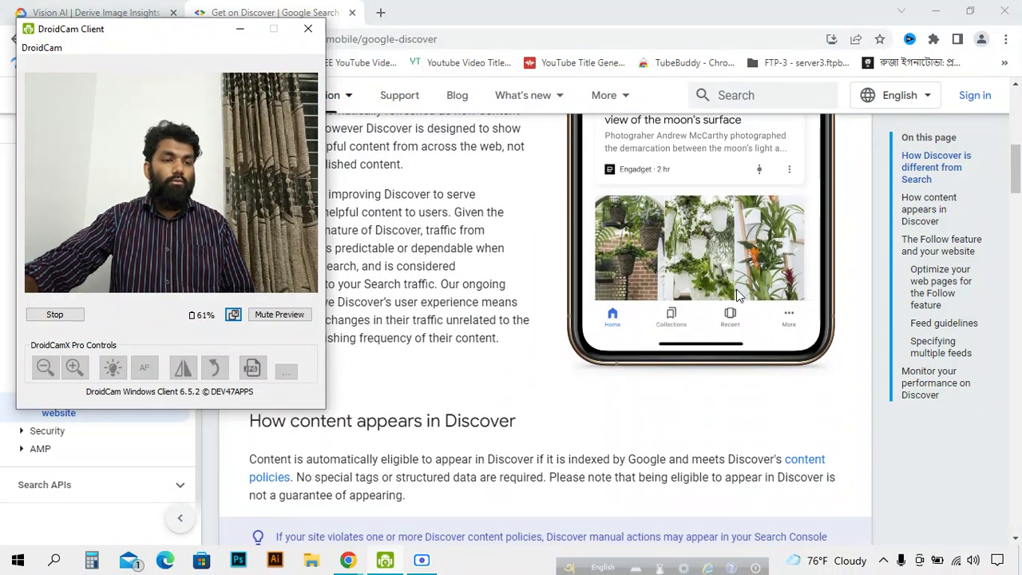
pyautogui.scroll(3, 741, 292)
pyautogui.scroll(1, 741, 292)
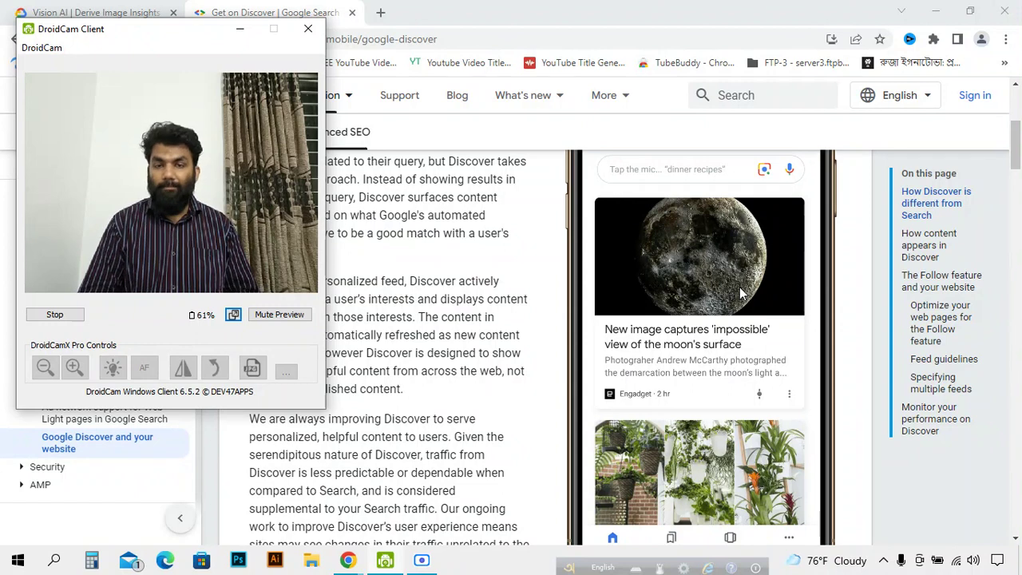
pyautogui.scroll(2, 718, 288)
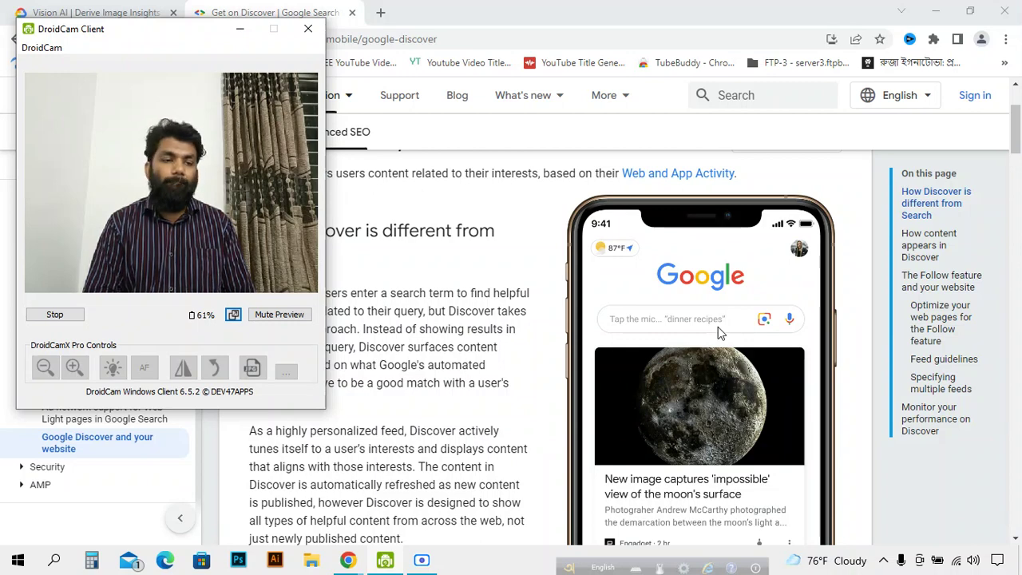
pyautogui.scroll(-2, 728, 400)
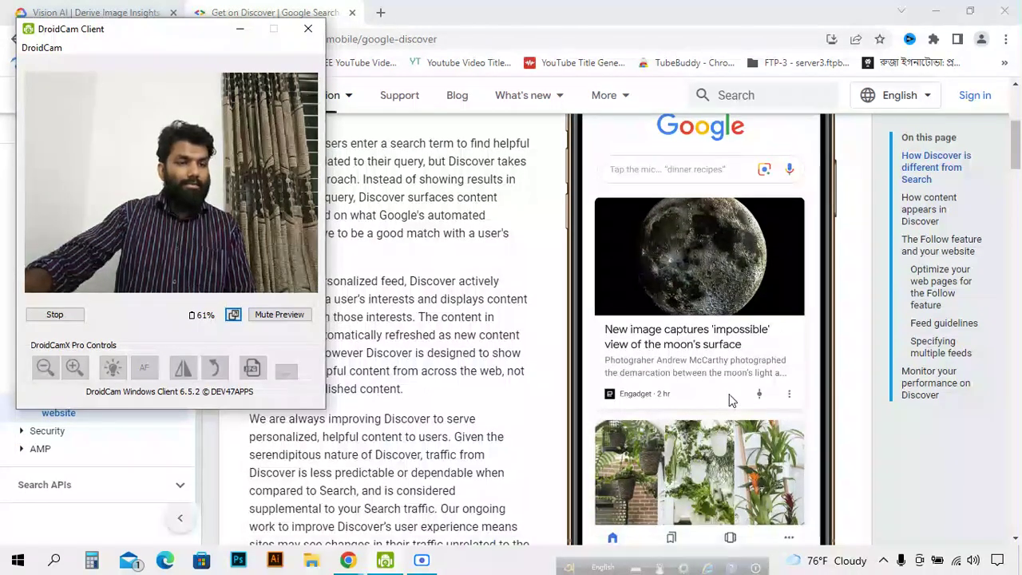